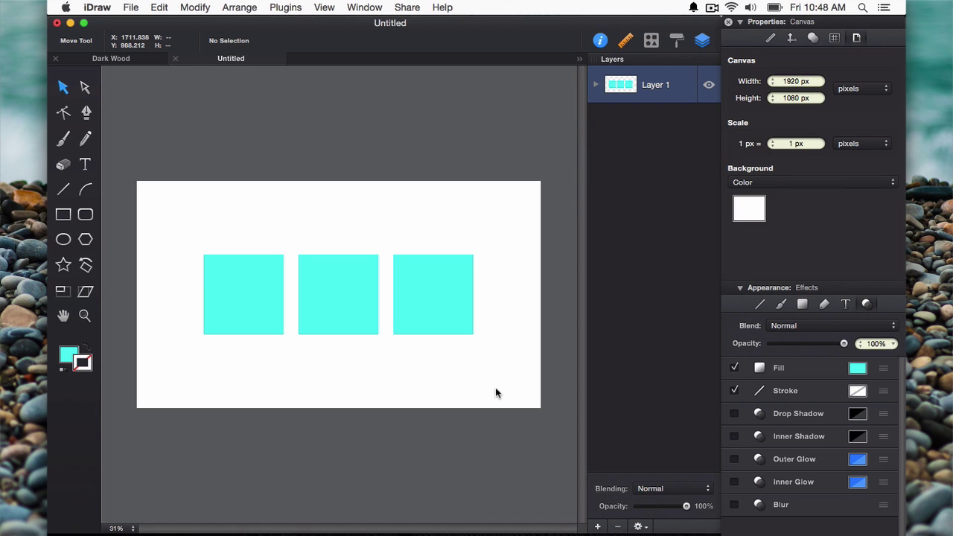
- Select the left cyan square, swapping its fill and stroke and then restoring them
{"action": "left_click", "coordinate": [233, 318]}
{"action": "left_click", "coordinate": [353, 303]}
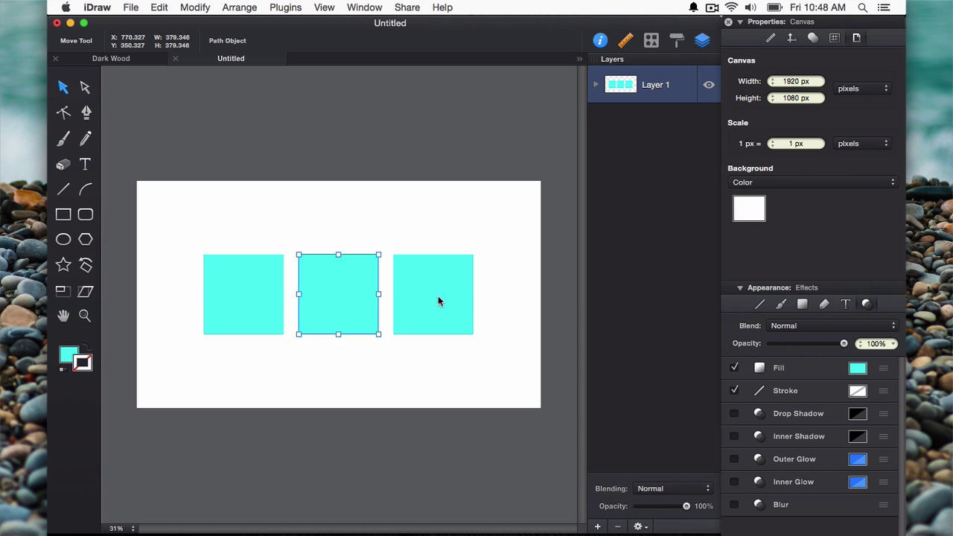
{"action": "left_click", "coordinate": [439, 298]}
{"action": "left_click", "coordinate": [332, 376]}
{"action": "left_click", "coordinate": [253, 313]}
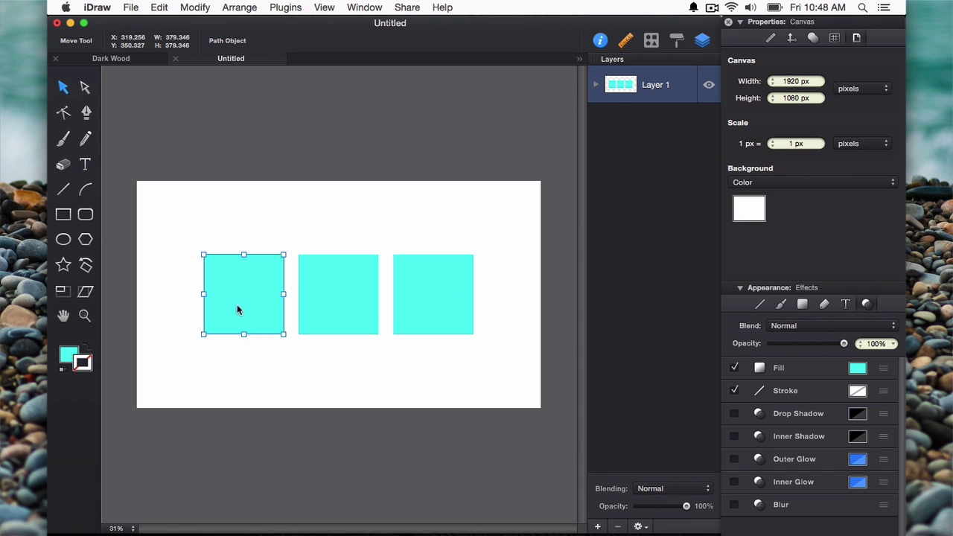
{"action": "left_click", "coordinate": [66, 218]}
{"action": "left_click", "coordinate": [64, 88]}
{"action": "key", "text": "shift+x"}
{"action": "key", "text": "shift+x"}
{"action": "left_click", "coordinate": [246, 383]}
- Browse the left square's fill patterns, then close the pattern choices
{"action": "scroll", "coordinate": [200, 326], "scroll_direction": "up", "scroll_amount": 3}
{"action": "left_click", "coordinate": [333, 267]}
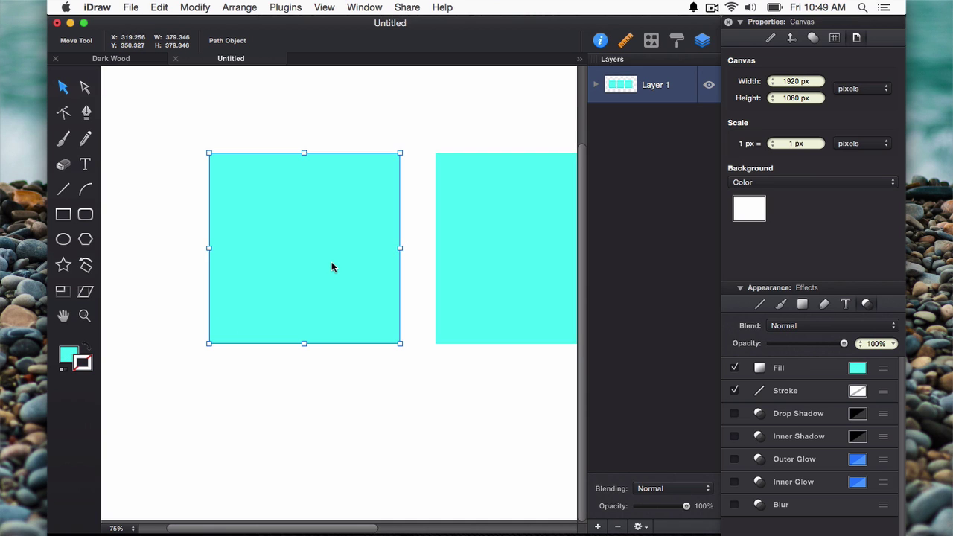
{"action": "left_click", "coordinate": [857, 369]}
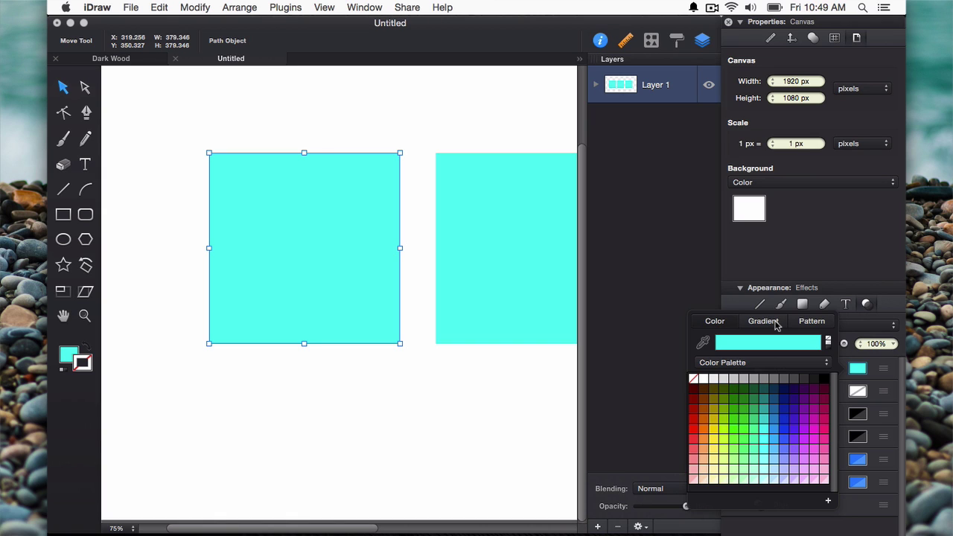
{"action": "left_click", "coordinate": [814, 324]}
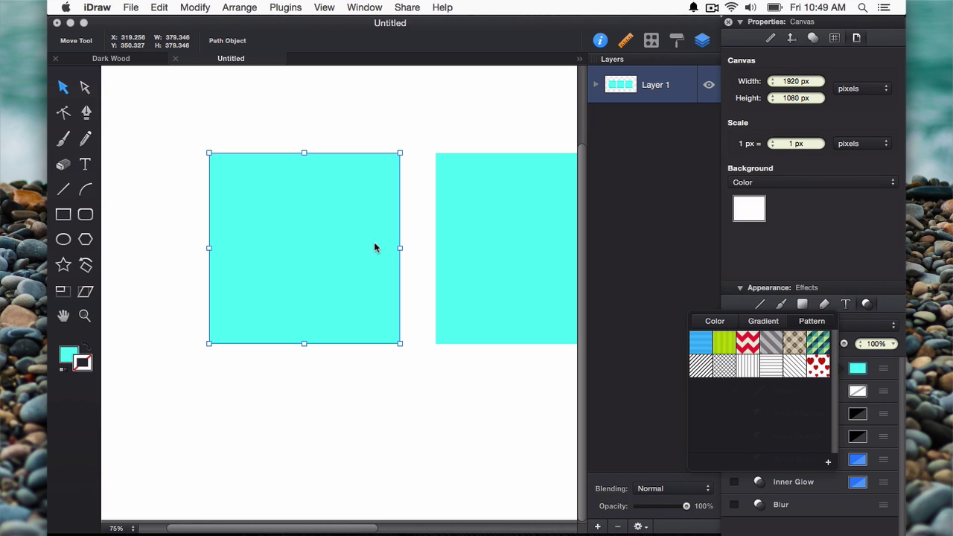
{"action": "left_click", "coordinate": [828, 462]}
{"action": "left_click", "coordinate": [429, 436]}
{"action": "scroll", "coordinate": [404, 362], "scroll_direction": "down", "scroll_amount": 5}
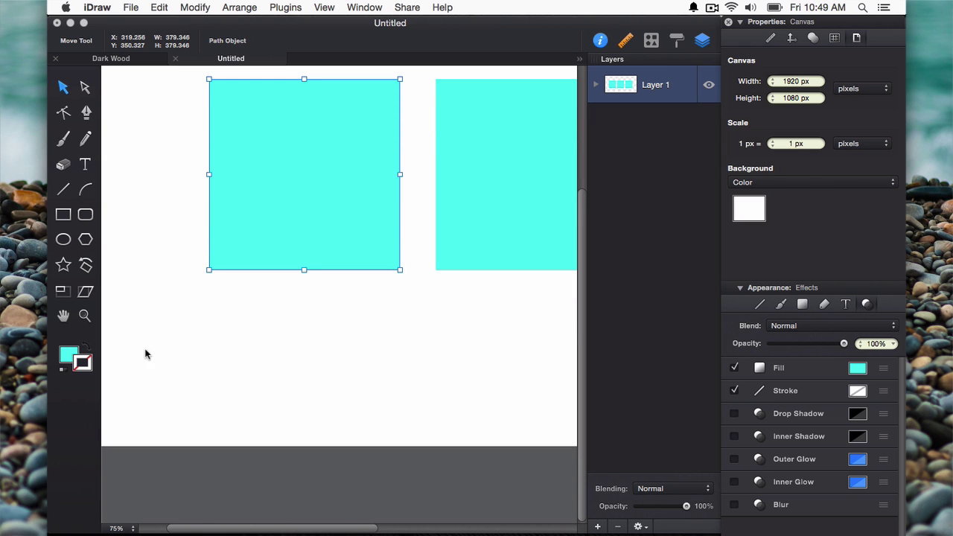
- Draw a circle below the left square with the Ellipse tool and fill it black
{"action": "key", "text": "e"}
{"action": "left_click_drag", "start_coordinate": [235, 330], "coordinate": [291, 379]}
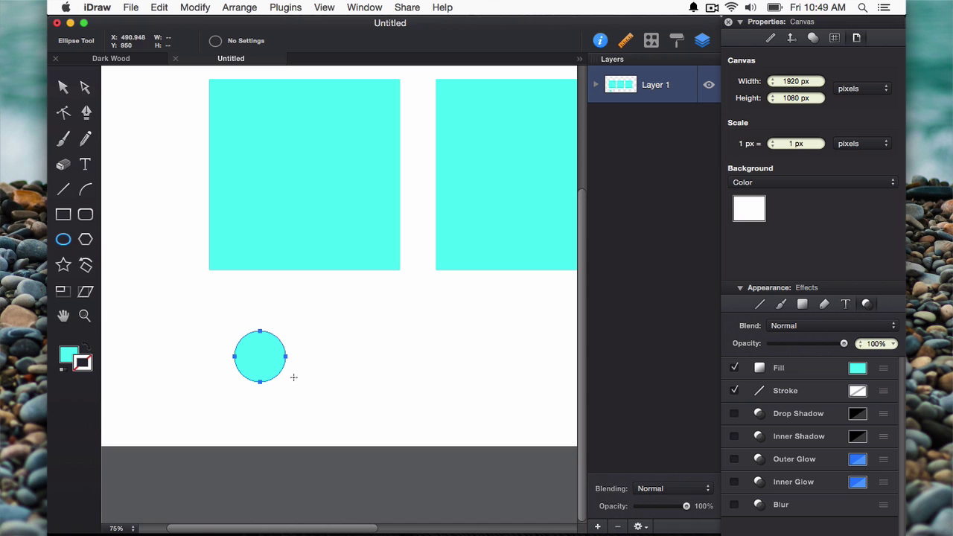
{"action": "left_click", "coordinate": [77, 360]}
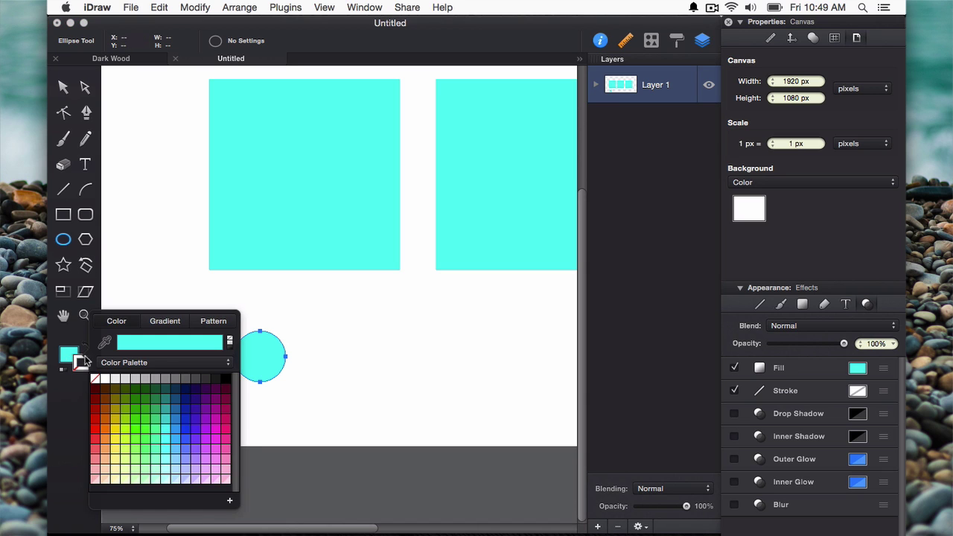
{"action": "left_click", "coordinate": [225, 379]}
{"action": "left_click", "coordinate": [62, 87]}
- Duplicate the circle into four, select them all, and save them as a new dots pattern
{"action": "left_click_drag", "start_coordinate": [260, 356], "coordinate": [283, 312]}
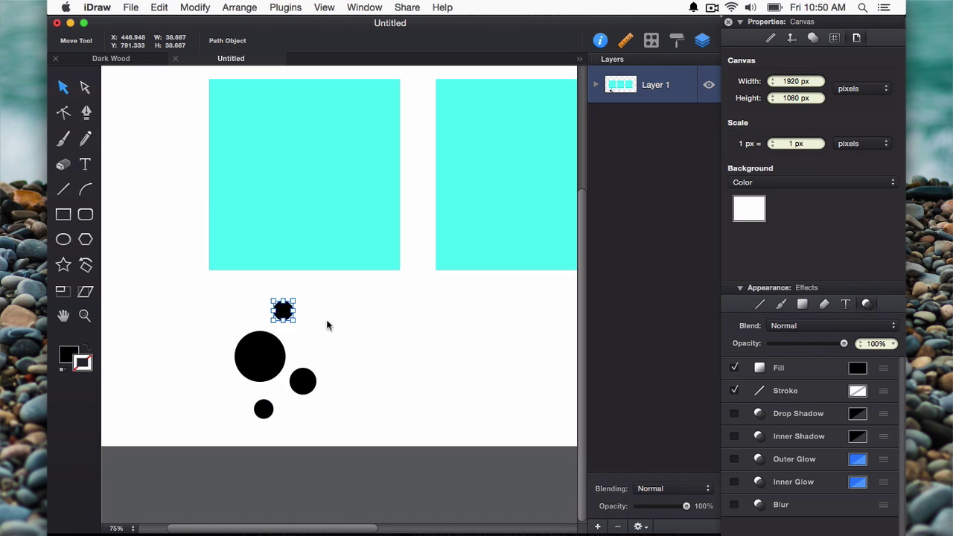
{"action": "left_click", "coordinate": [317, 320]}
{"action": "left_click_drag", "start_coordinate": [339, 297], "coordinate": [227, 421]}
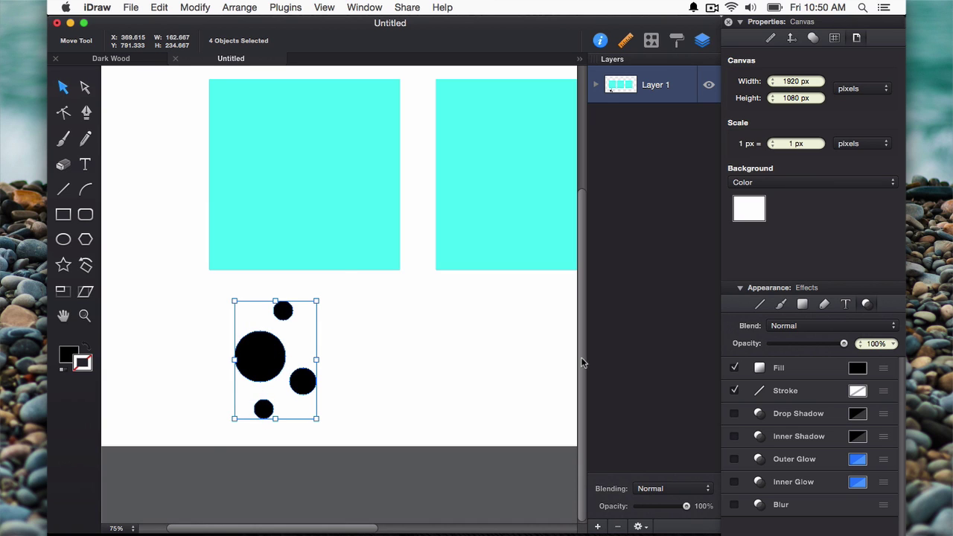
{"action": "left_click", "coordinate": [67, 356]}
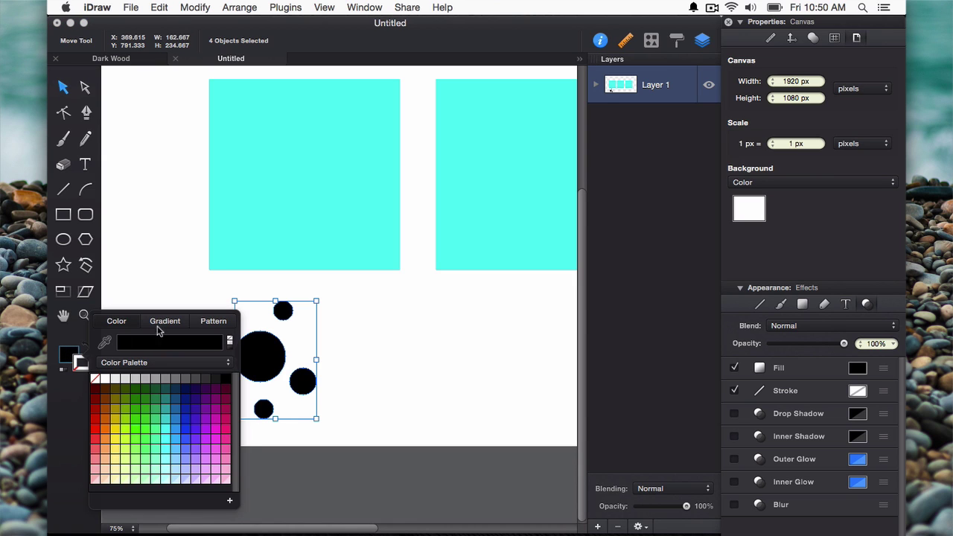
{"action": "left_click", "coordinate": [212, 321]}
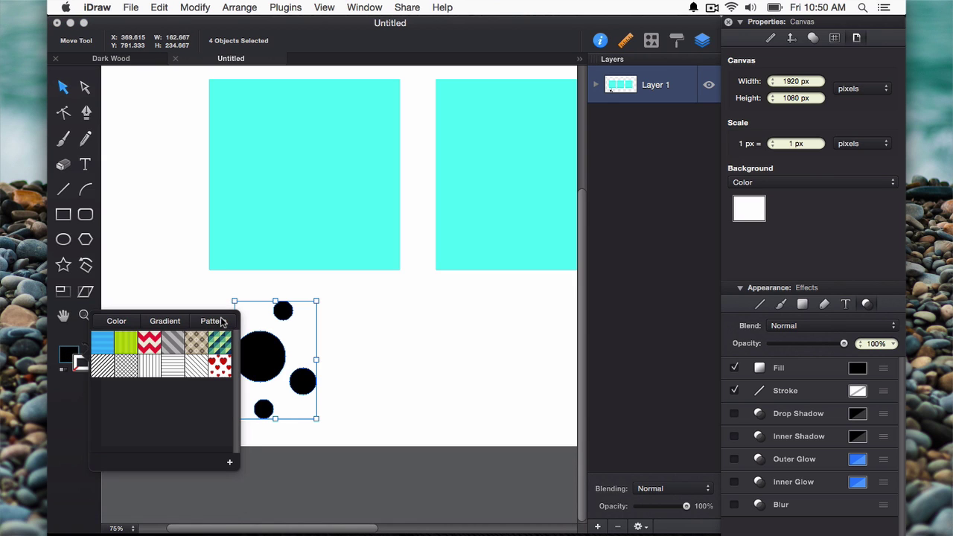
{"action": "left_click", "coordinate": [230, 463]}
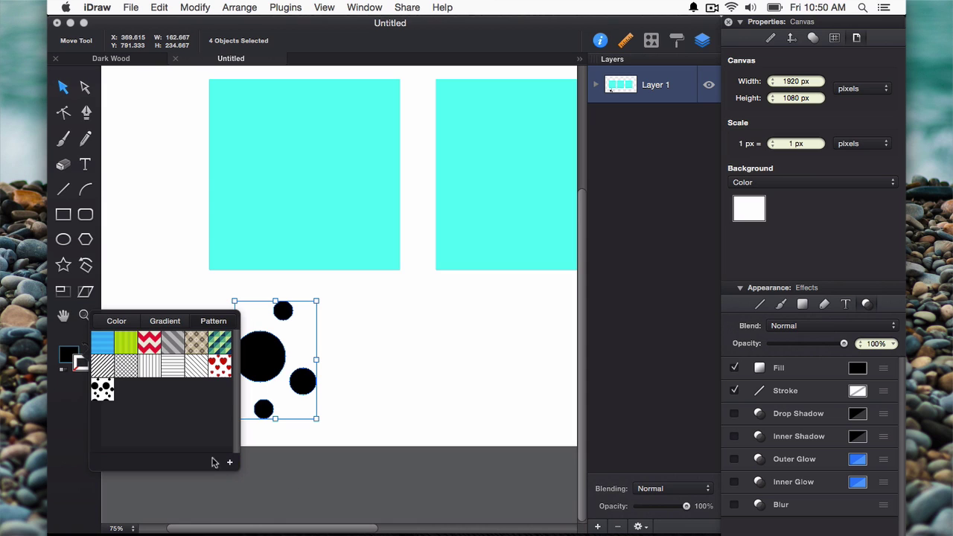
- Fill the left cyan square with the new dots pattern swatch
{"action": "left_click", "coordinate": [410, 396]}
{"action": "scroll", "coordinate": [385, 395], "scroll_direction": "up", "scroll_amount": 5}
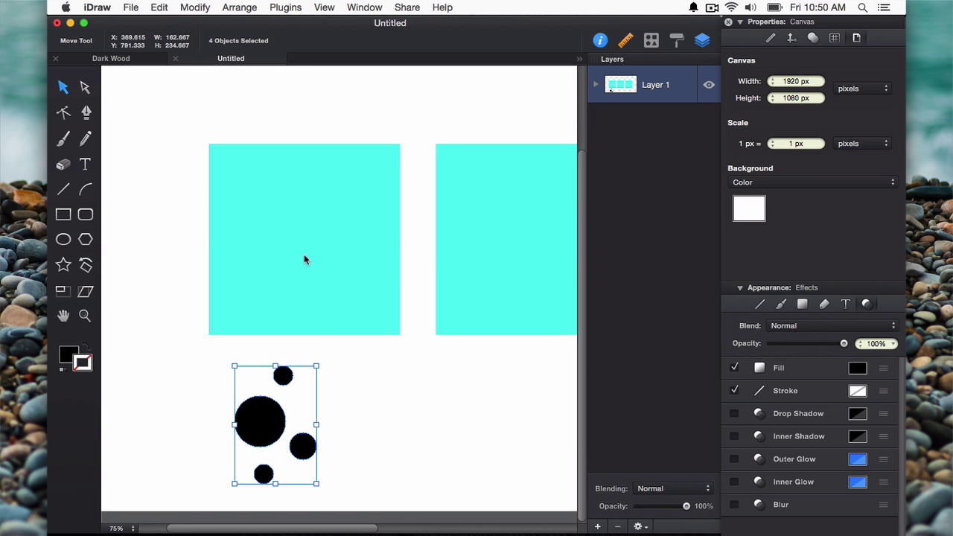
{"action": "left_click", "coordinate": [303, 257]}
{"action": "left_click", "coordinate": [68, 351]}
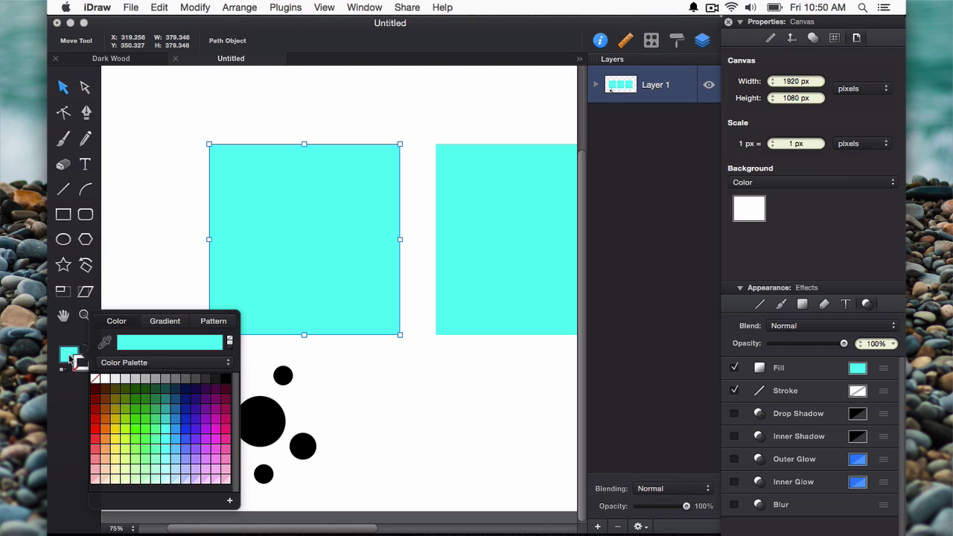
{"action": "left_click", "coordinate": [214, 325]}
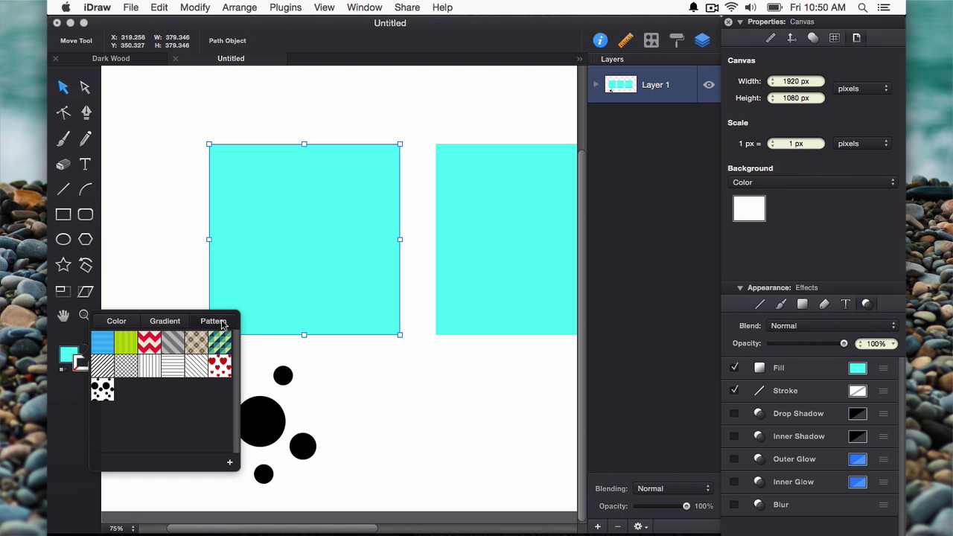
{"action": "left_click", "coordinate": [103, 391]}
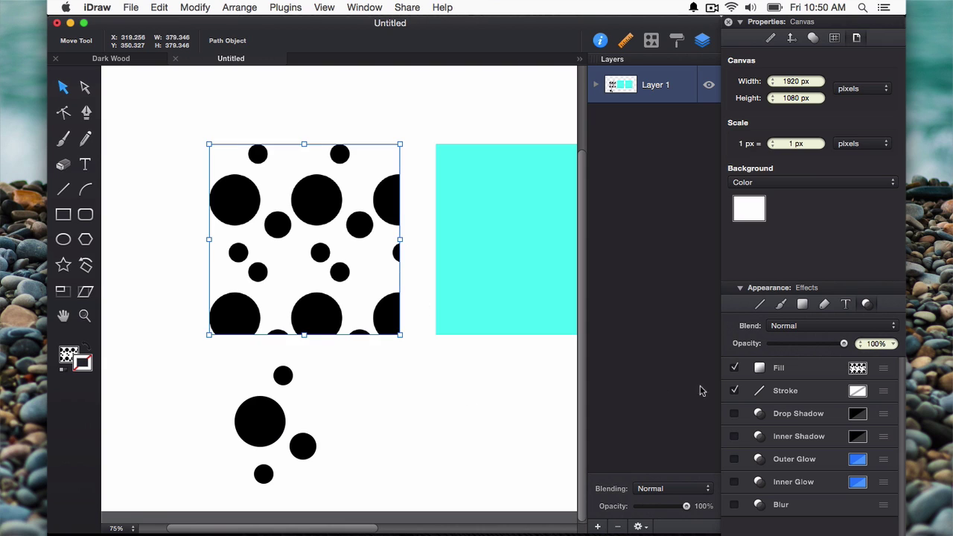
- Set the dots pattern to 44% scale and a -76° angle, then deselect the square
{"action": "left_click", "coordinate": [882, 373]}
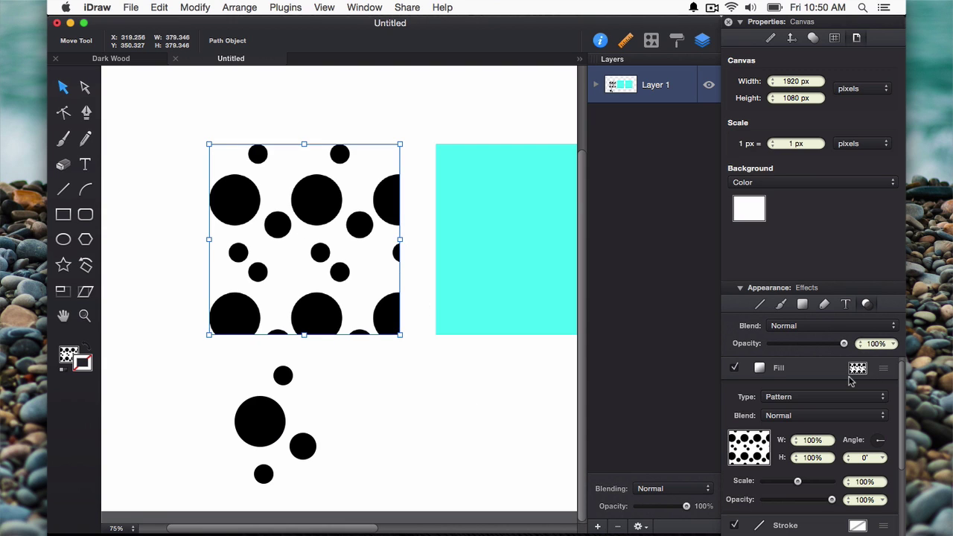
{"action": "left_click", "coordinate": [791, 39]}
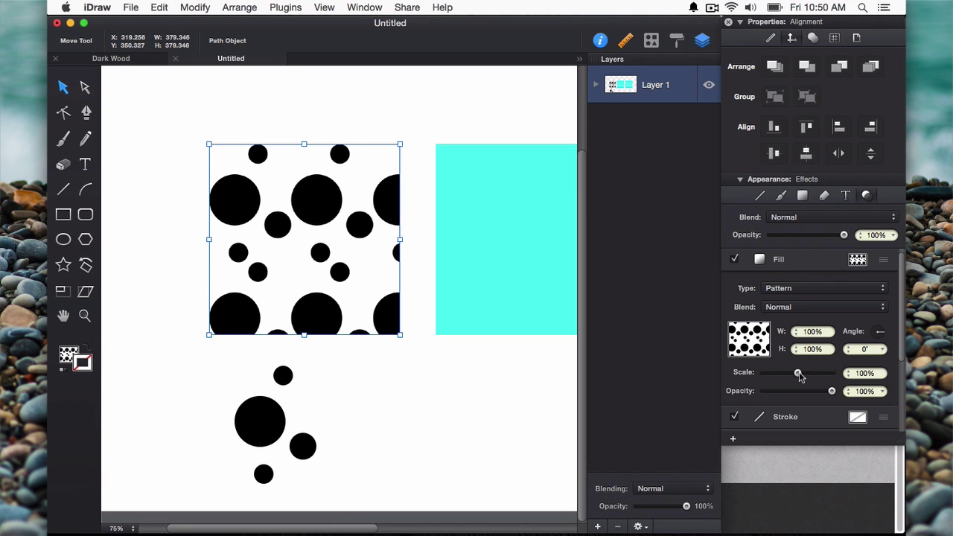
{"action": "left_click_drag", "start_coordinate": [799, 374], "coordinate": [779, 373]}
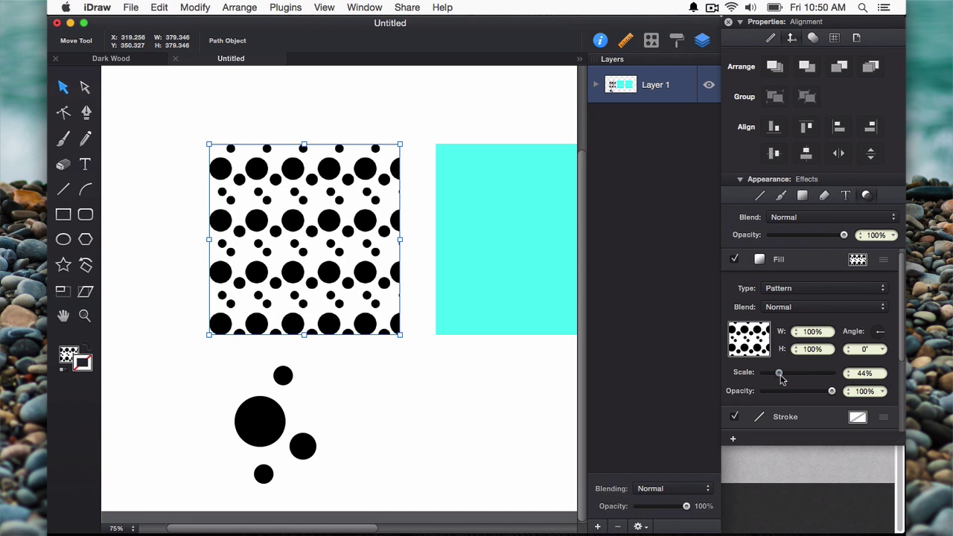
{"action": "left_click_drag", "start_coordinate": [881, 335], "coordinate": [882, 350]}
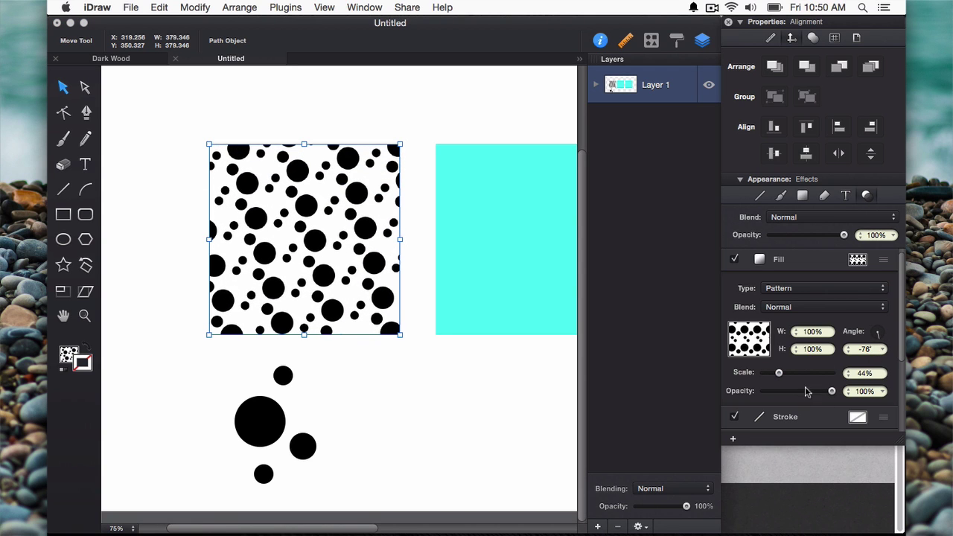
{"action": "scroll", "coordinate": [828, 374], "scroll_direction": "down", "scroll_amount": 1}
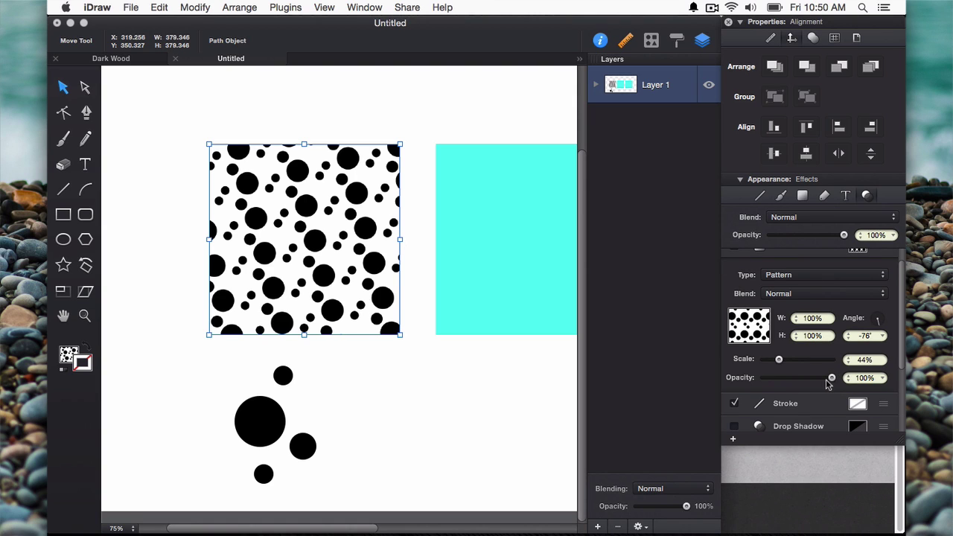
{"action": "left_click", "coordinate": [416, 396]}
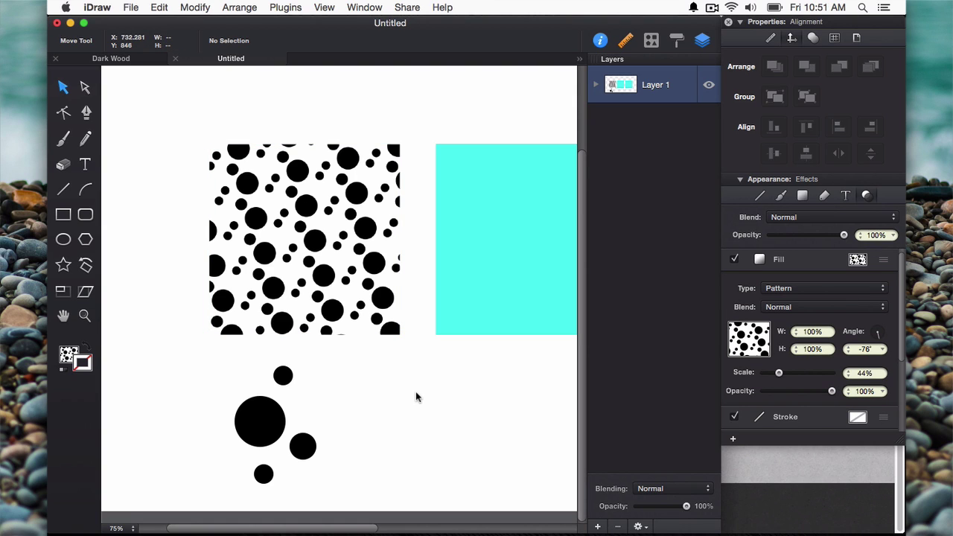
- Drop 1-blue-asphalt-background-lrg.jpg from Downloads onto the canvas and move it to the page's top edge
{"action": "scroll", "coordinate": [402, 389], "scroll_direction": "right", "scroll_amount": 5}
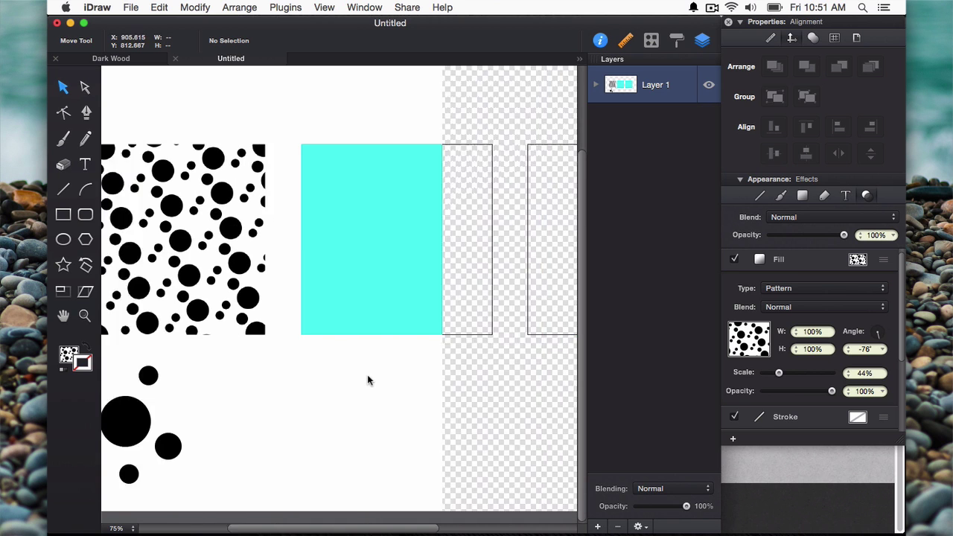
{"action": "scroll", "coordinate": [425, 362], "scroll_direction": "down", "scroll_amount": 4}
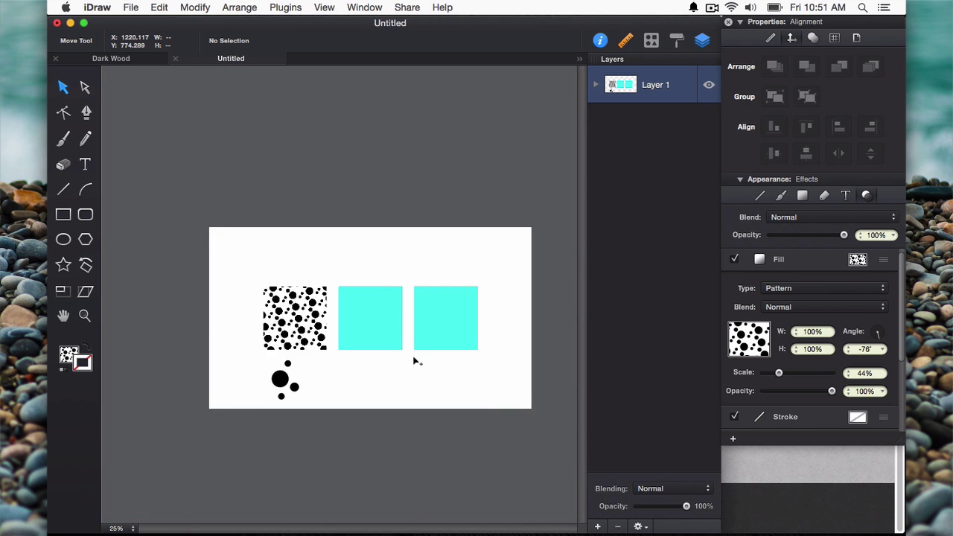
{"action": "scroll", "coordinate": [427, 353], "scroll_direction": "up", "scroll_amount": 1}
{"action": "left_click", "coordinate": [739, 516]}
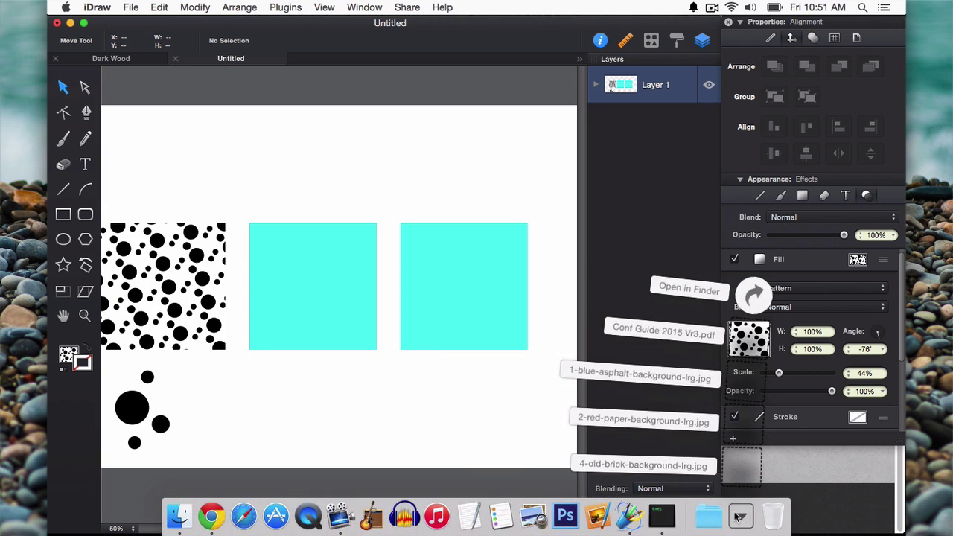
{"action": "left_click_drag", "start_coordinate": [744, 387], "coordinate": [387, 152]}
{"action": "scroll", "coordinate": [421, 218], "scroll_direction": "down", "scroll_amount": 1}
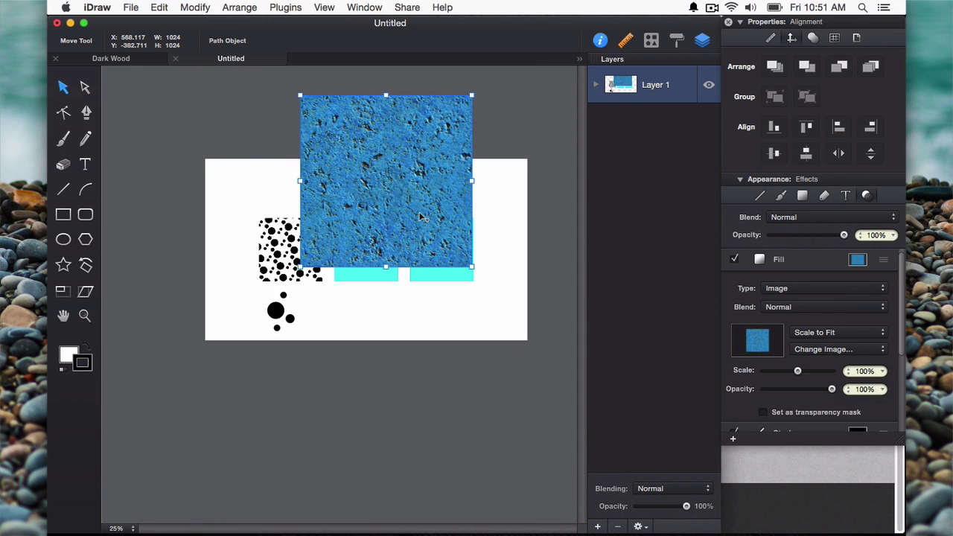
{"action": "left_click_drag", "start_coordinate": [420, 215], "coordinate": [369, 96]}
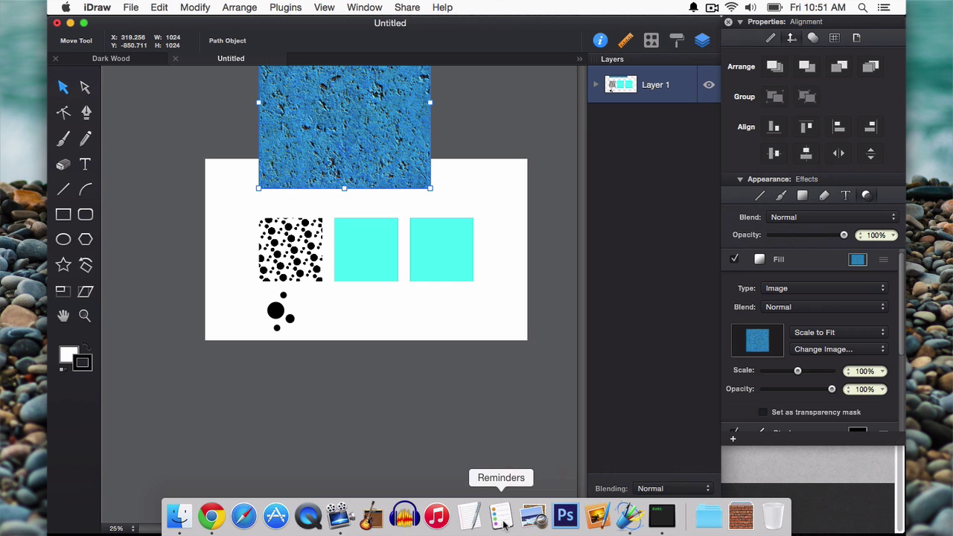
- On the textures website, scroll the FAQ and highlight the request to credit the site
{"action": "left_click", "coordinate": [212, 515]}
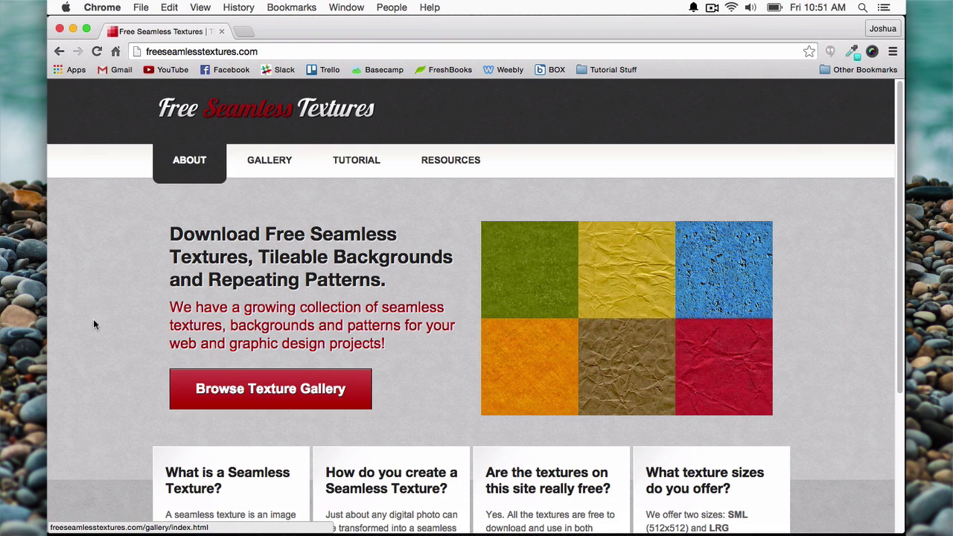
{"action": "scroll", "coordinate": [99, 323], "scroll_direction": "down", "scroll_amount": 5}
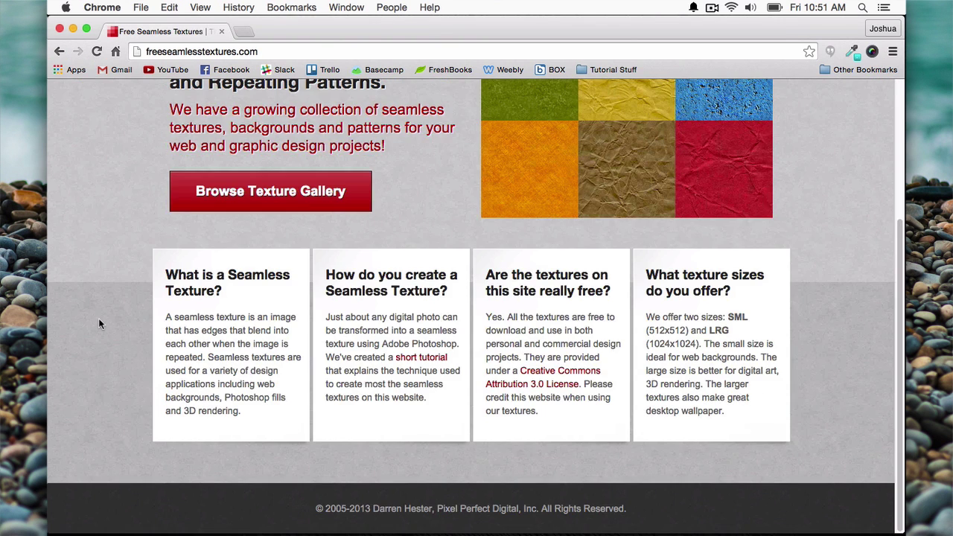
{"action": "scroll", "coordinate": [98, 318], "scroll_direction": "up", "scroll_amount": 5}
{"action": "scroll", "coordinate": [98, 318], "scroll_direction": "down", "scroll_amount": 5}
{"action": "left_click_drag", "start_coordinate": [563, 408], "coordinate": [584, 381]}
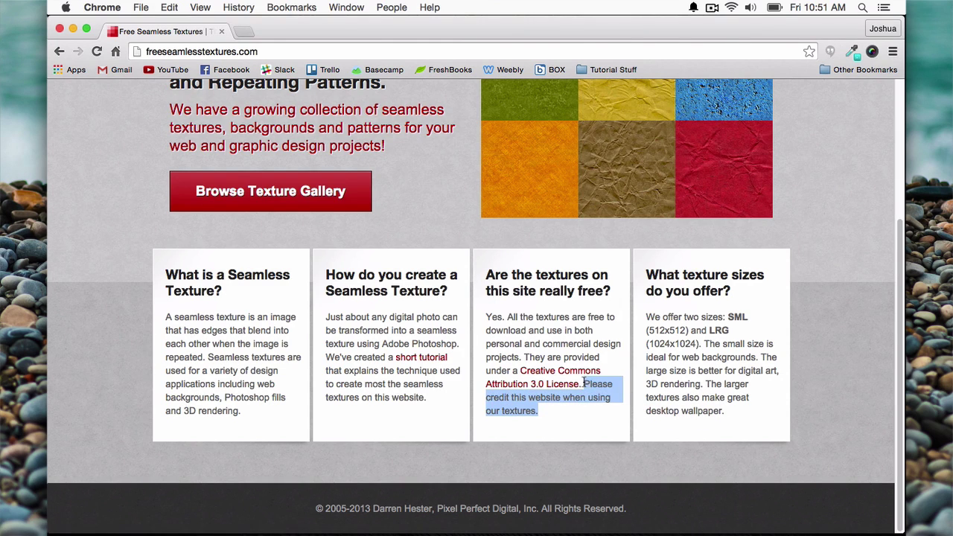
{"action": "left_click", "coordinate": [577, 409]}
- Return to the iDraw drawing through Mission Control
{"action": "scroll", "coordinate": [521, 335], "scroll_direction": "up", "scroll_amount": 5}
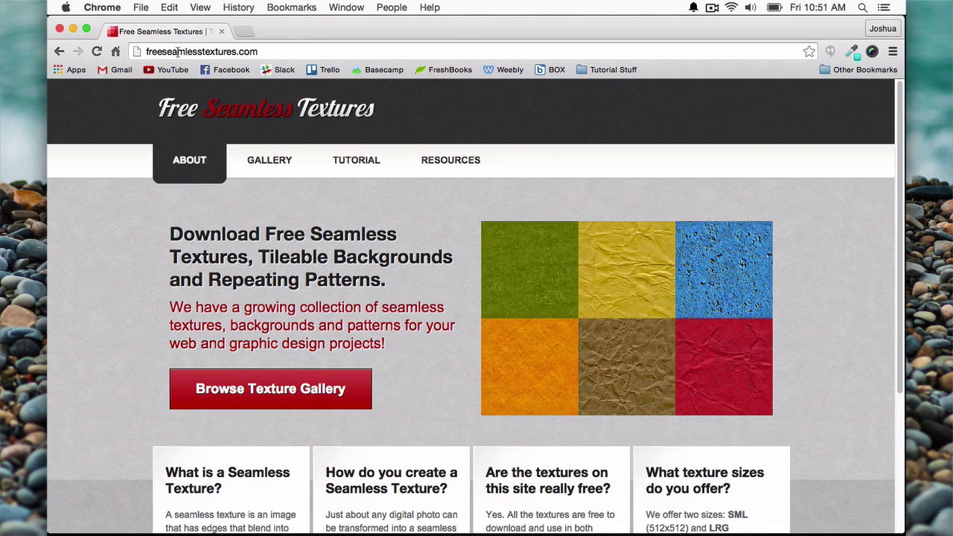
{"action": "scroll", "coordinate": [395, 328], "scroll_direction": "down", "scroll_amount": 3}
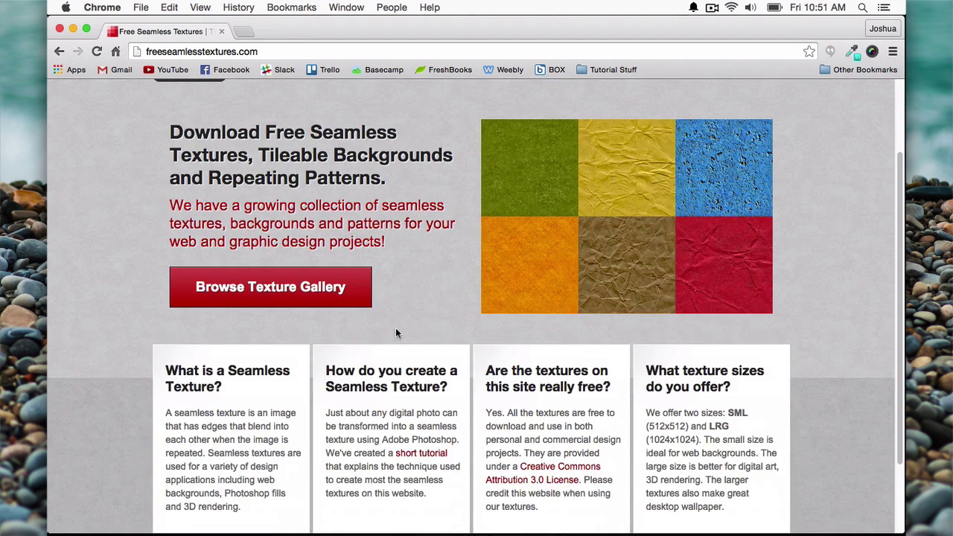
{"action": "key", "text": "ctrl+Up"}
{"action": "left_click", "coordinate": [394, 336]}
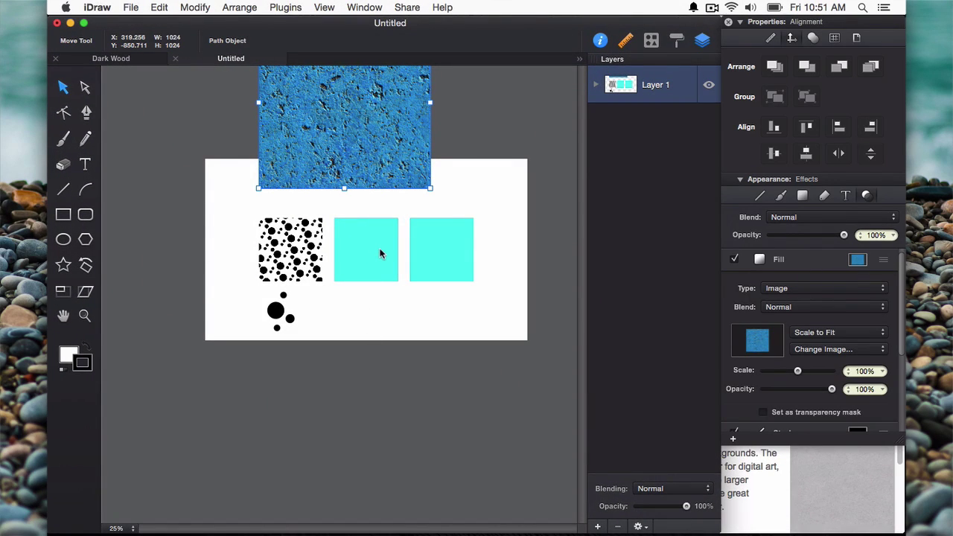
- Save the selected blue asphalt image as a new pattern swatch
{"action": "left_click", "coordinate": [70, 354]}
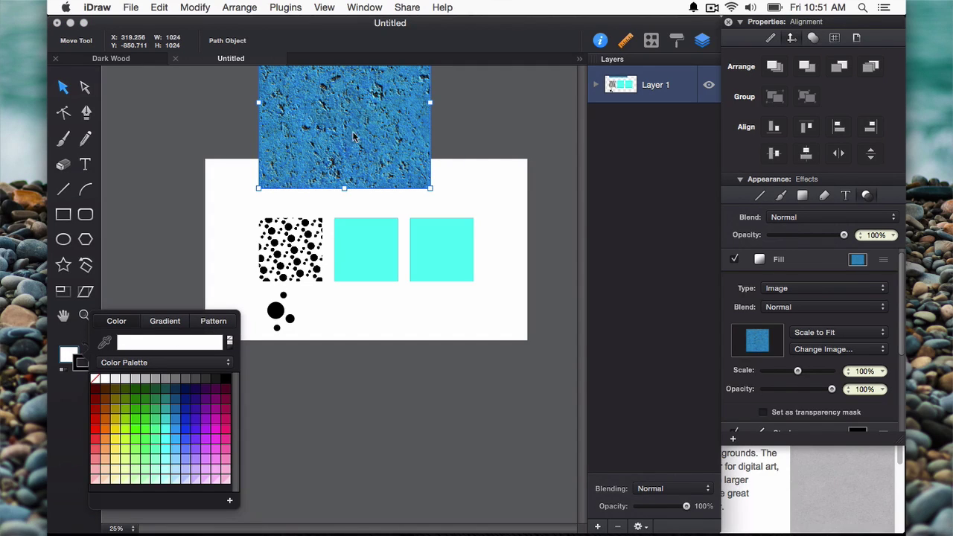
{"action": "left_click", "coordinate": [214, 328]}
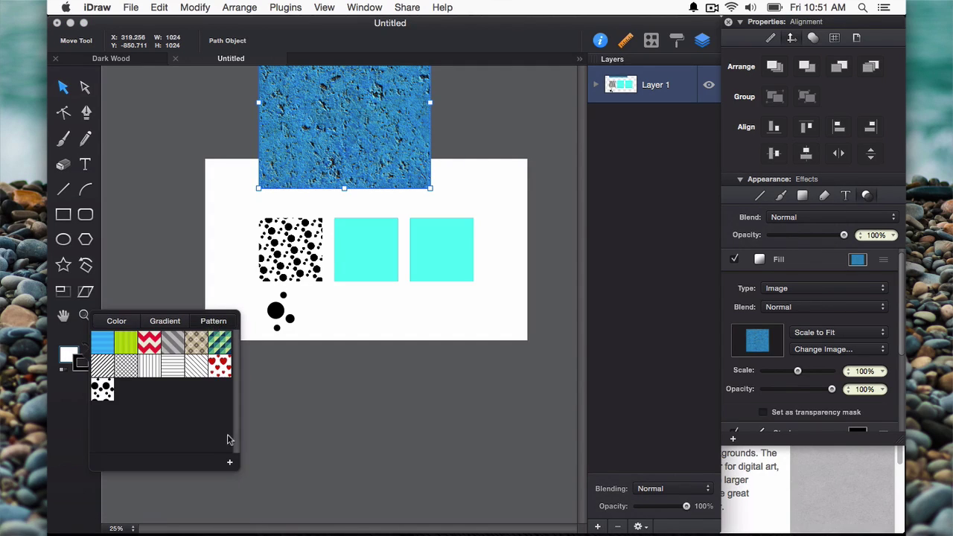
{"action": "left_click", "coordinate": [229, 462]}
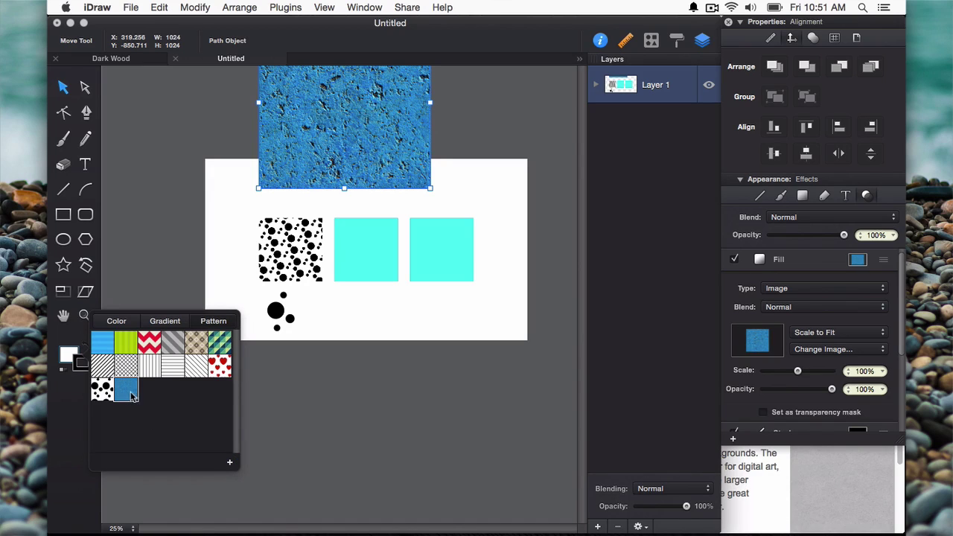
{"action": "left_click", "coordinate": [384, 406]}
- Fill the middle cyan square with the blue texture pattern
{"action": "left_click", "coordinate": [372, 241]}
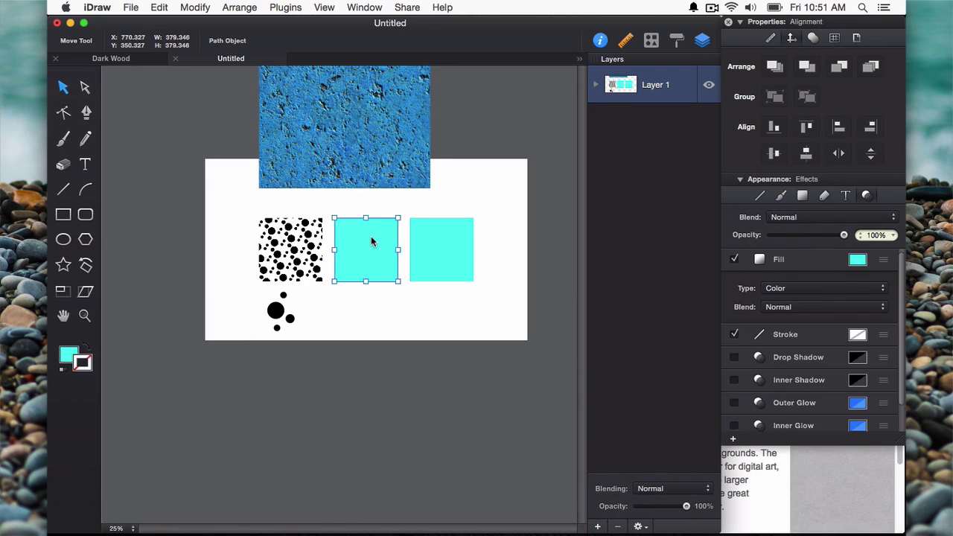
{"action": "left_click", "coordinate": [67, 356]}
{"action": "left_click", "coordinate": [214, 320]}
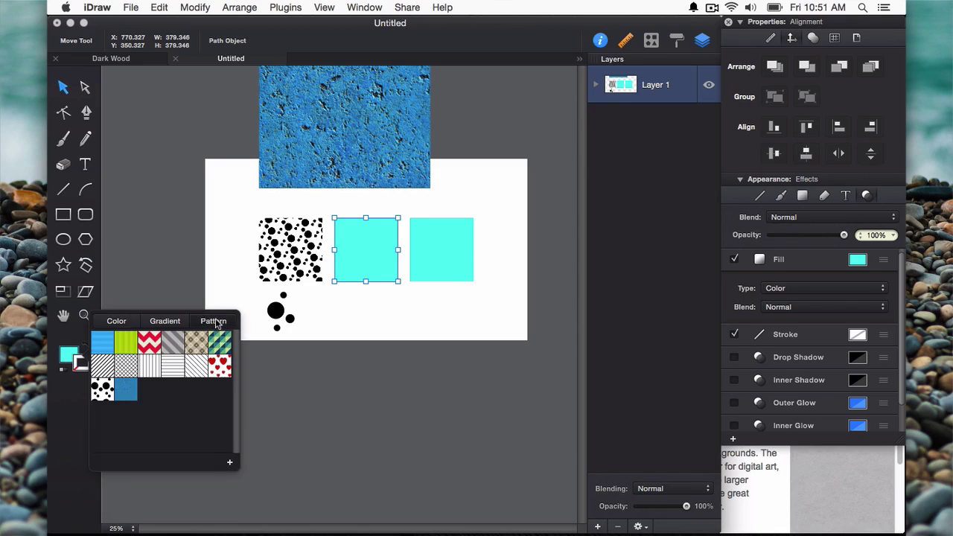
{"action": "left_click", "coordinate": [127, 389]}
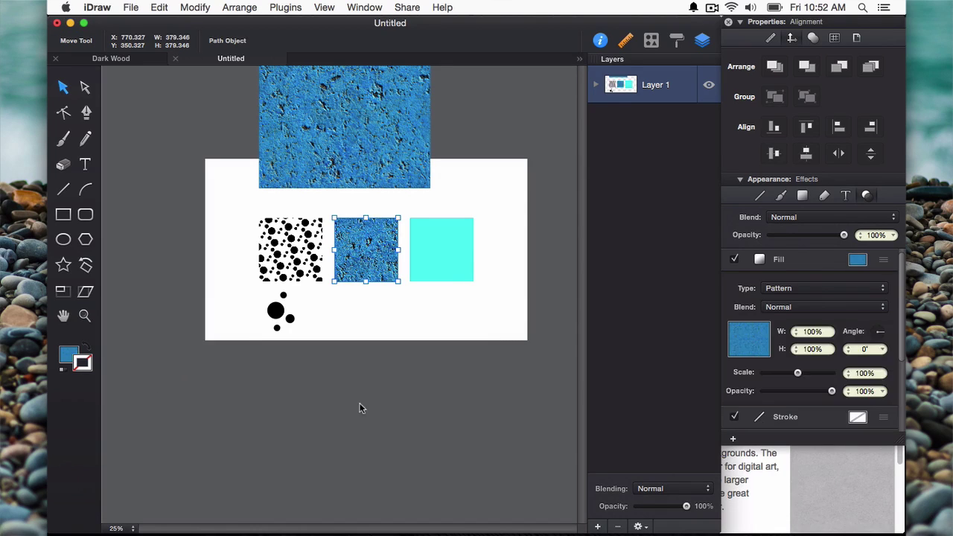
- Delete the large blue texture image
{"action": "left_click", "coordinate": [384, 147]}
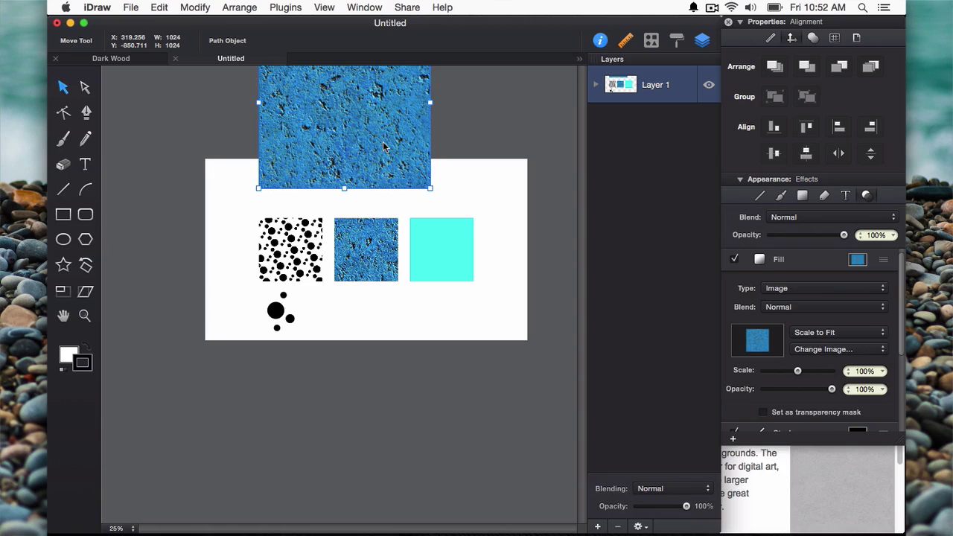
{"action": "key", "text": "Delete"}
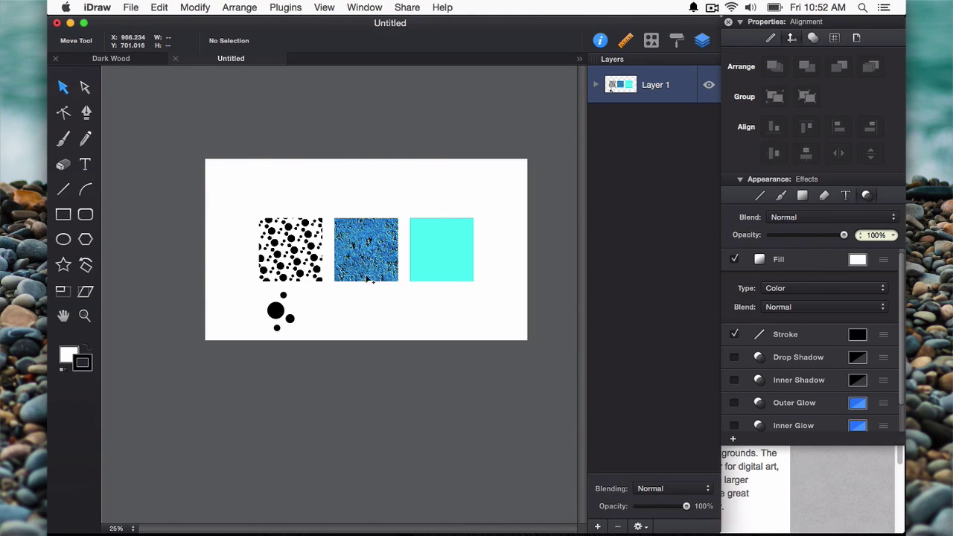
{"action": "scroll", "coordinate": [368, 274], "scroll_direction": "up", "scroll_amount": 3}
- Set the middle square's texture pattern to a -82° angle and 88% scale
{"action": "left_click", "coordinate": [384, 233]}
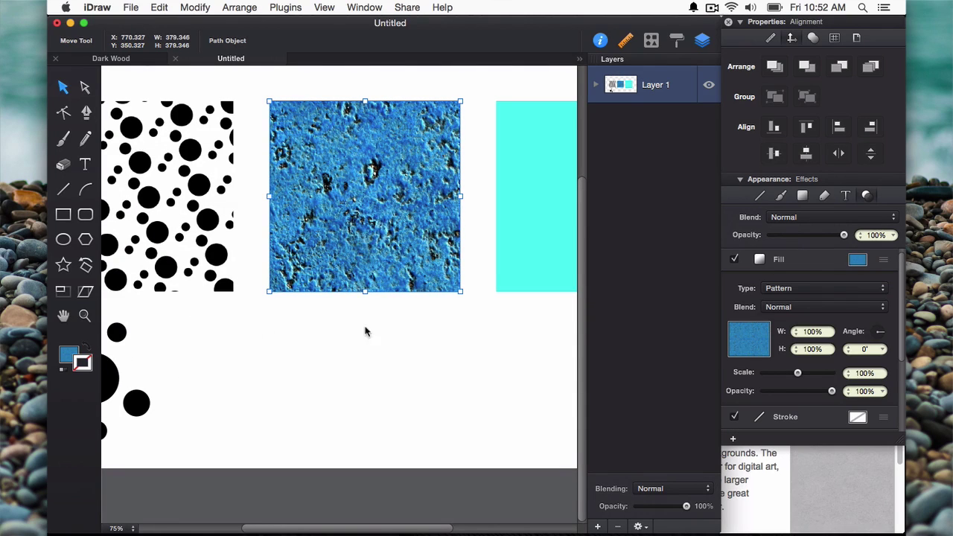
{"action": "scroll", "coordinate": [259, 304], "scroll_direction": "right", "scroll_amount": 2}
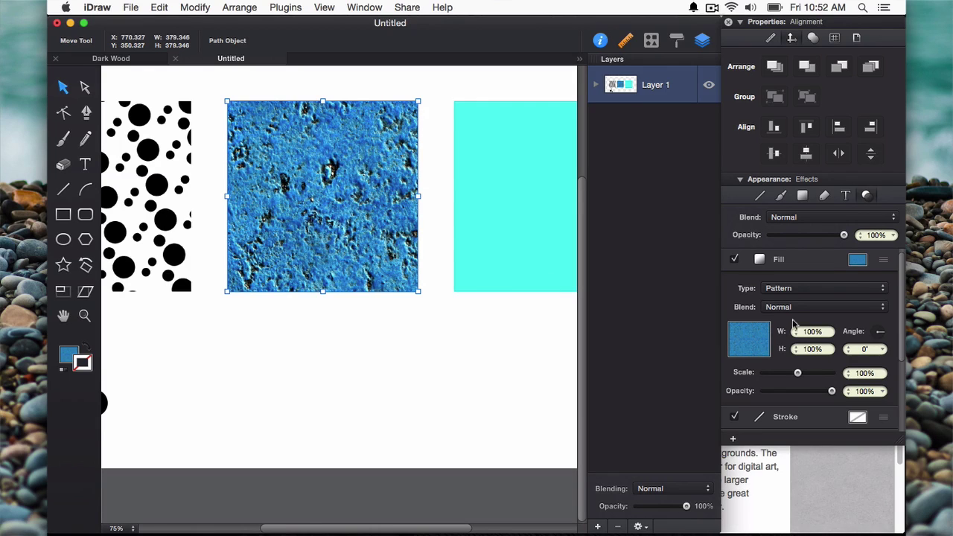
{"action": "mouse_move", "coordinate": [796, 375]}
{"action": "left_mouse_down"}
{"action": "mouse_move", "coordinate": [808, 375]}
{"action": "mouse_move", "coordinate": [769, 377]}
{"action": "mouse_move", "coordinate": [818, 385]}
{"action": "mouse_move", "coordinate": [804, 385]}
{"action": "left_mouse_up"}
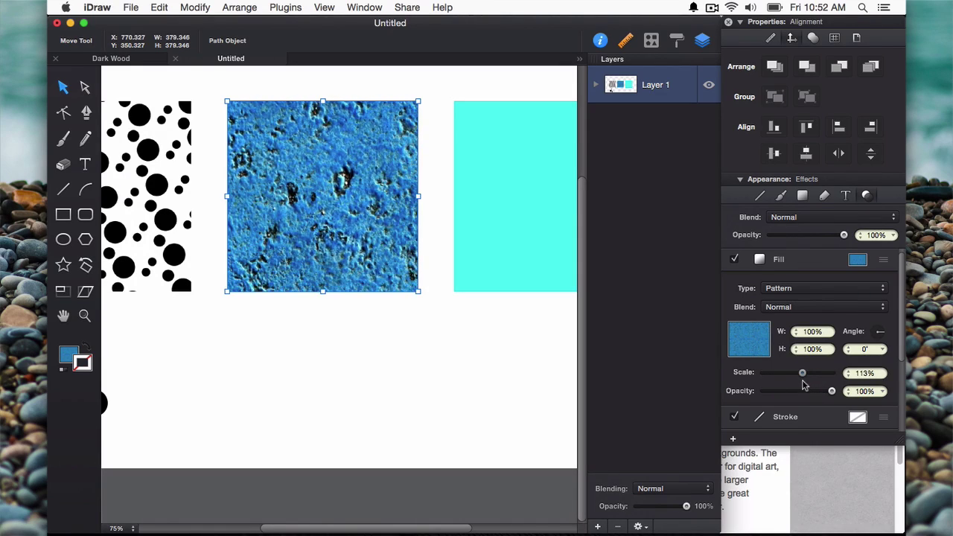
{"action": "left_click", "coordinate": [861, 376]}
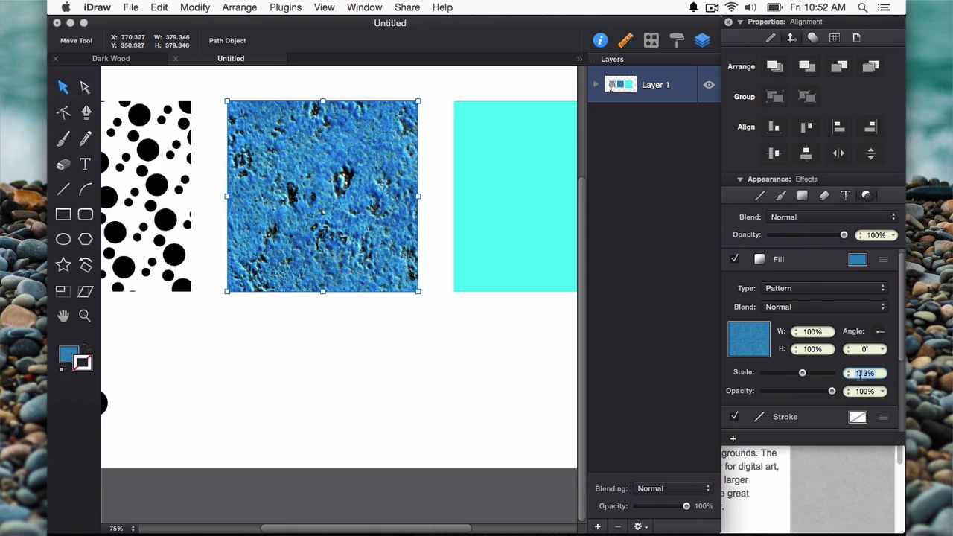
{"action": "type", "text": "100"}
{"action": "key", "text": "Return"}
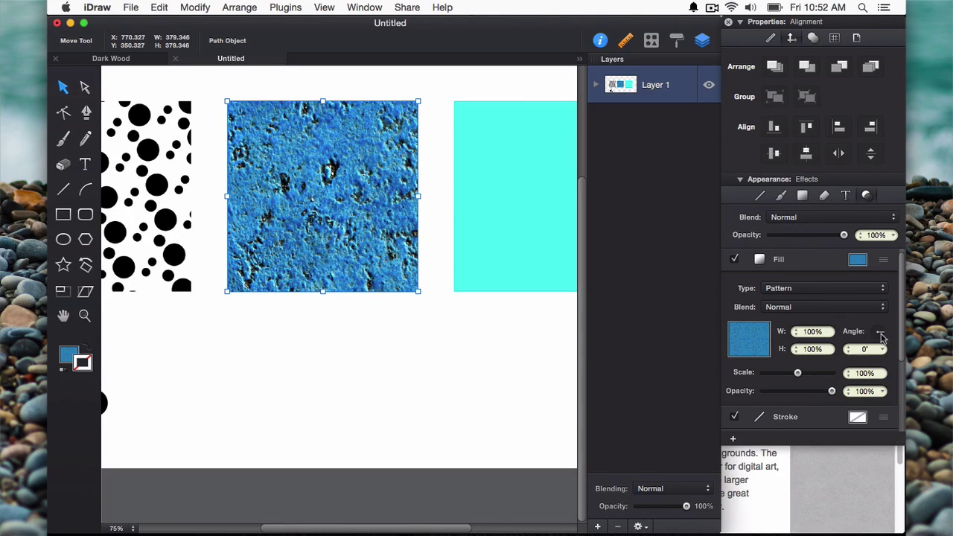
{"action": "left_click_drag", "start_coordinate": [881, 337], "coordinate": [881, 355]}
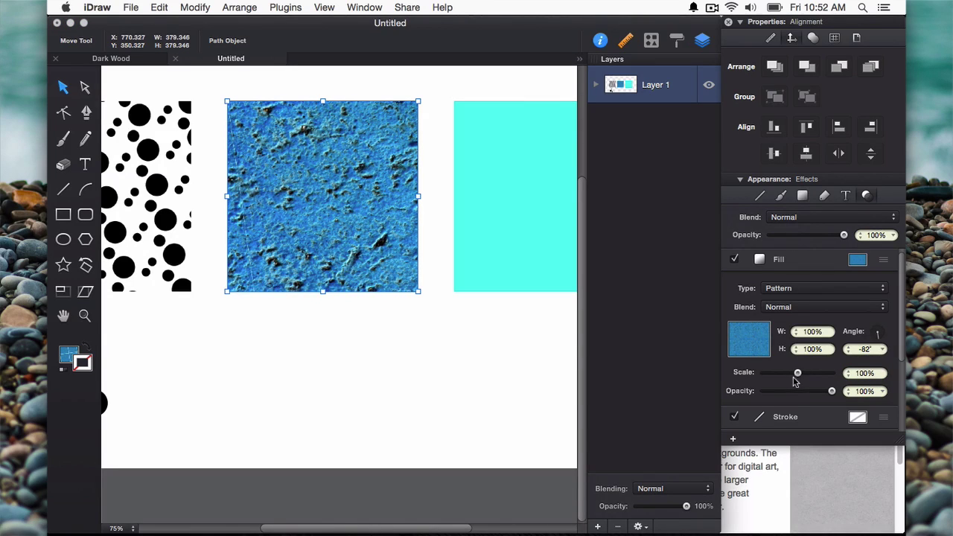
{"action": "mouse_move", "coordinate": [798, 378]}
{"action": "left_mouse_down"}
{"action": "mouse_move", "coordinate": [812, 376]}
{"action": "mouse_move", "coordinate": [795, 378]}
{"action": "left_mouse_up"}
{"action": "left_click", "coordinate": [457, 379]}
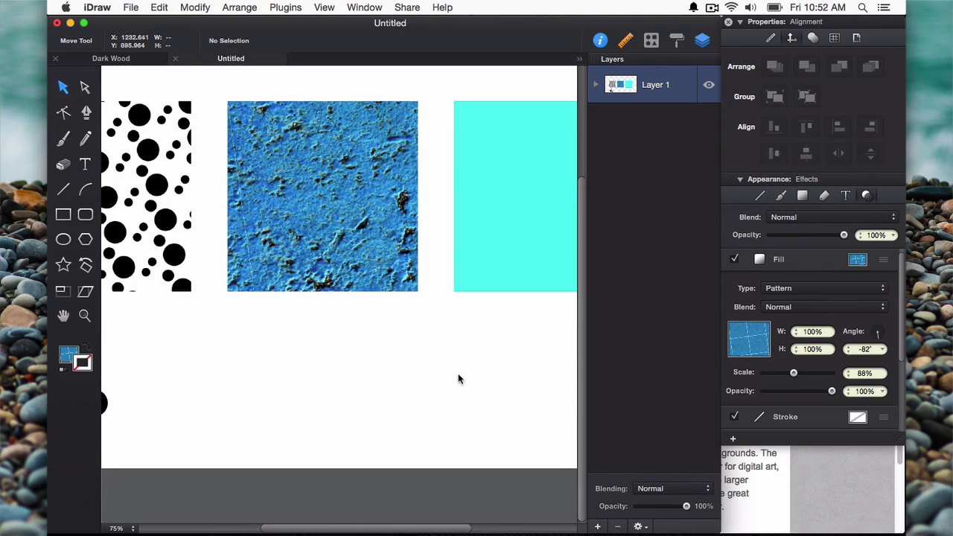
{"action": "scroll", "coordinate": [341, 323], "scroll_direction": "right", "scroll_amount": 5}
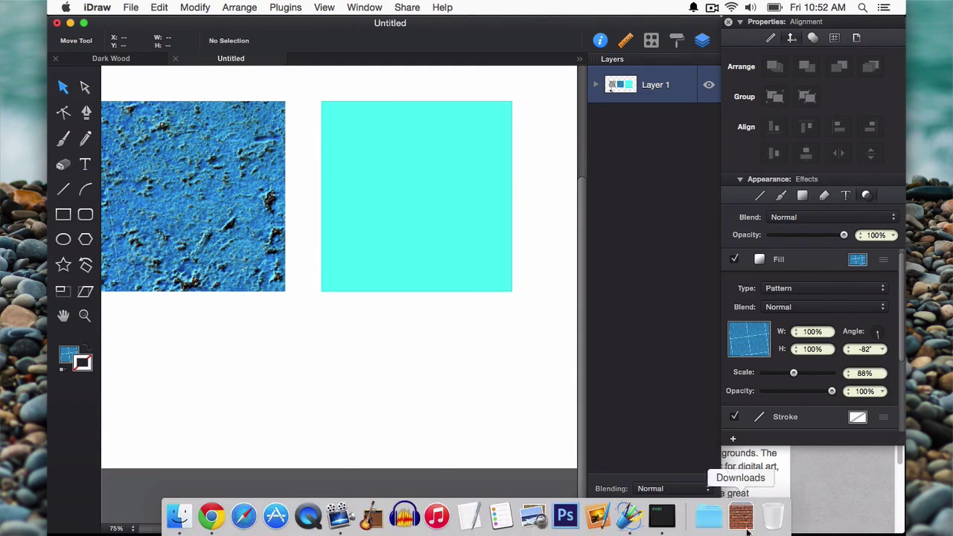
- Zoom out and drop the red brick image from Downloads beside the page
{"action": "key", "text": "super+minus"}
{"action": "key", "text": "super+minus"}
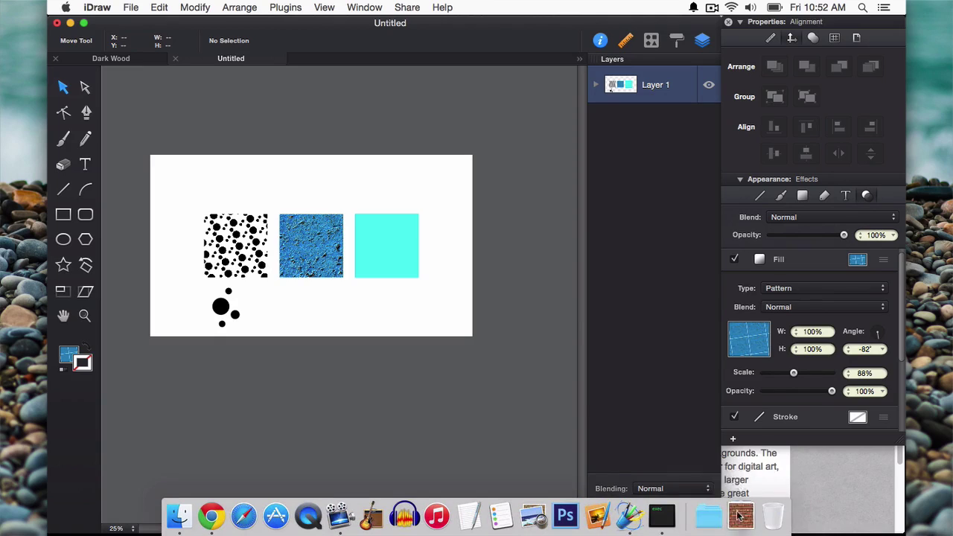
{"action": "left_click", "coordinate": [739, 517]}
{"action": "left_click_drag", "start_coordinate": [741, 471], "coordinate": [518, 316]}
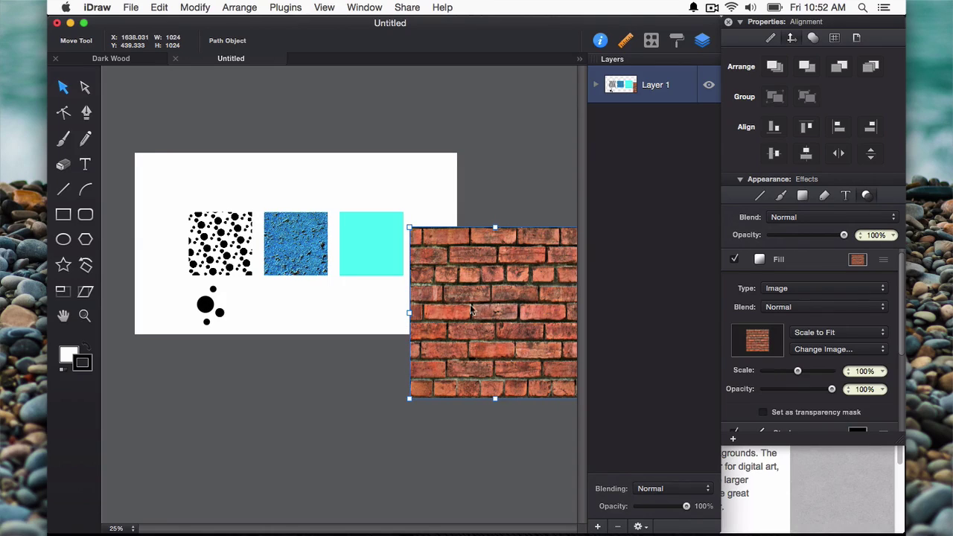
- Save the brick image as a new pattern swatch
{"action": "left_click", "coordinate": [68, 355]}
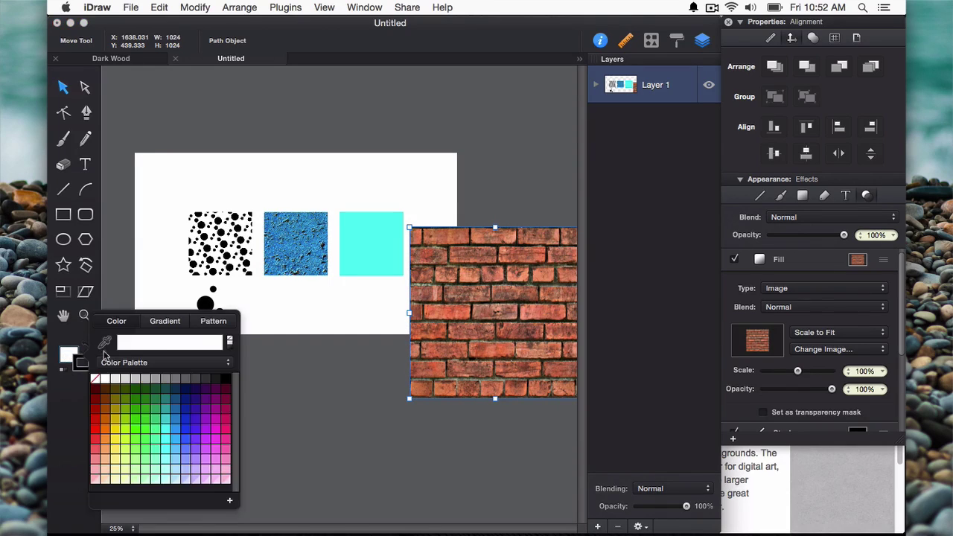
{"action": "left_click", "coordinate": [213, 321]}
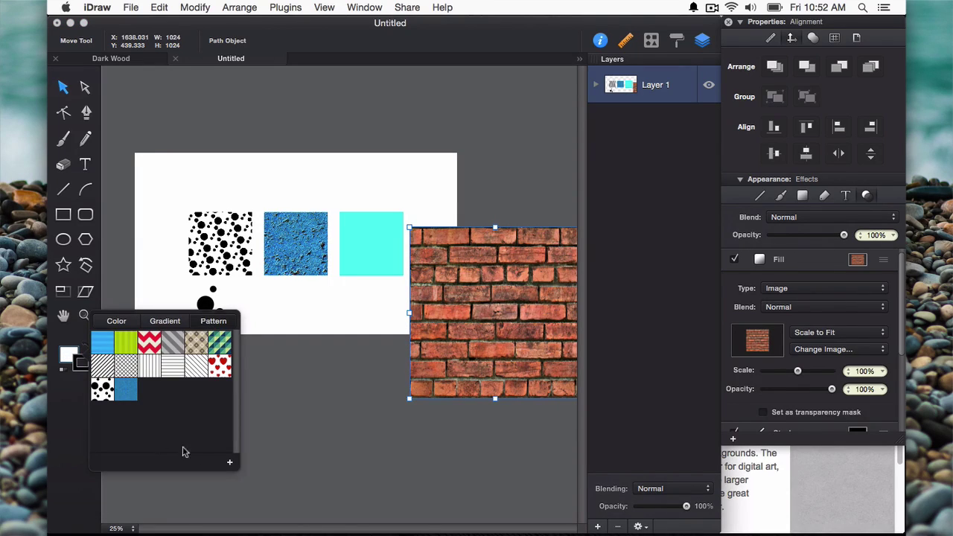
{"action": "left_click", "coordinate": [229, 463]}
{"action": "left_click", "coordinate": [229, 462]}
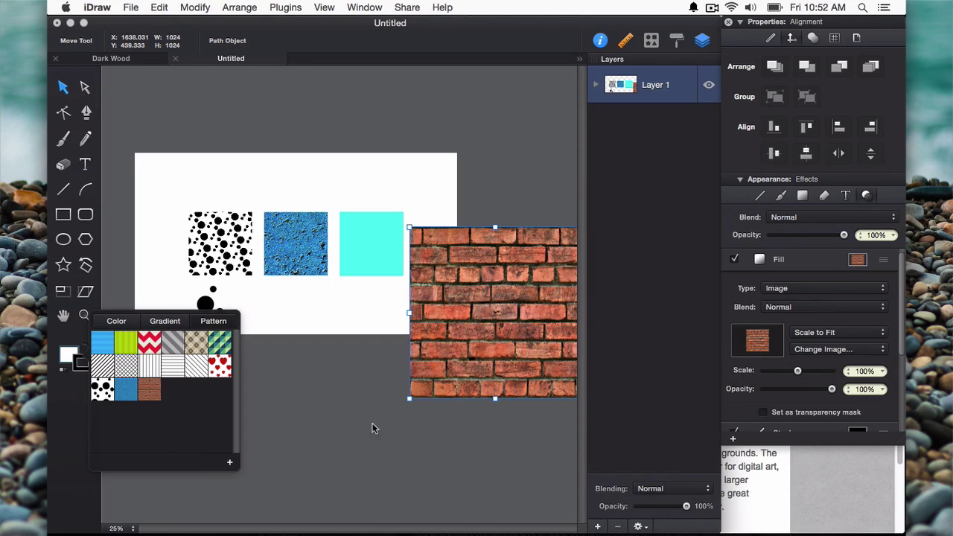
{"action": "left_click", "coordinate": [483, 438]}
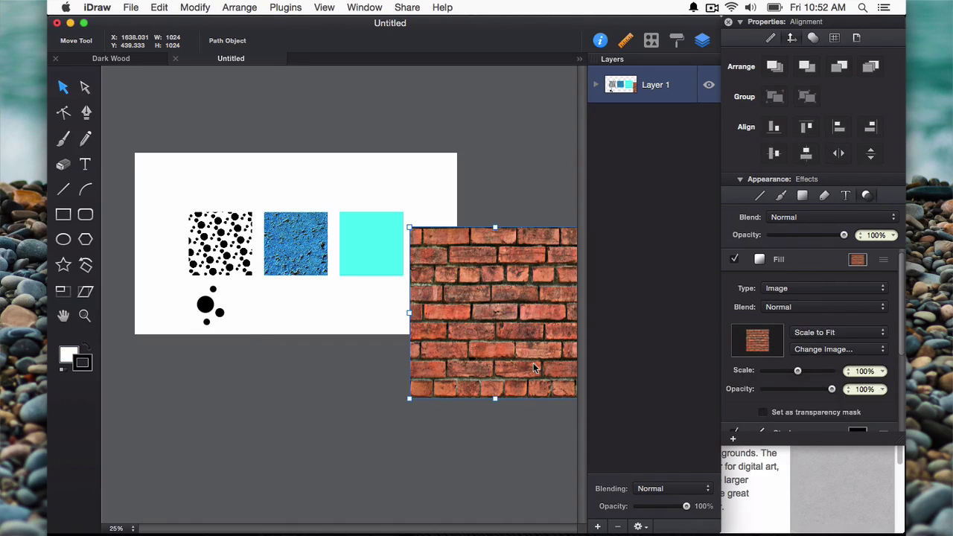
- Delete the loose brick photo and fill the cyan square with the brick pattern
{"action": "key", "text": "BackSpace"}
{"action": "scroll", "coordinate": [399, 257], "scroll_direction": "up", "scroll_amount": 3}
{"action": "left_click", "coordinate": [338, 258]}
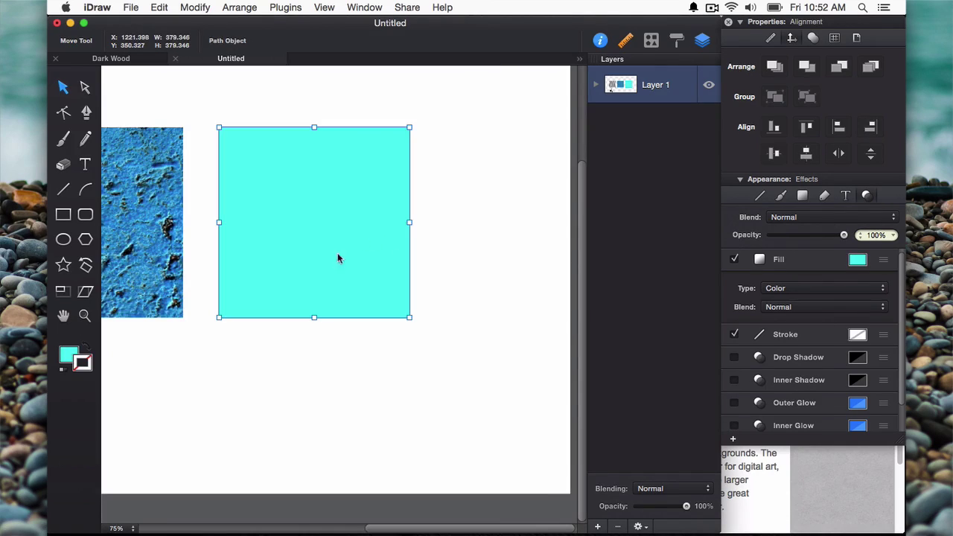
{"action": "left_click", "coordinate": [68, 356]}
{"action": "left_click", "coordinate": [222, 323]}
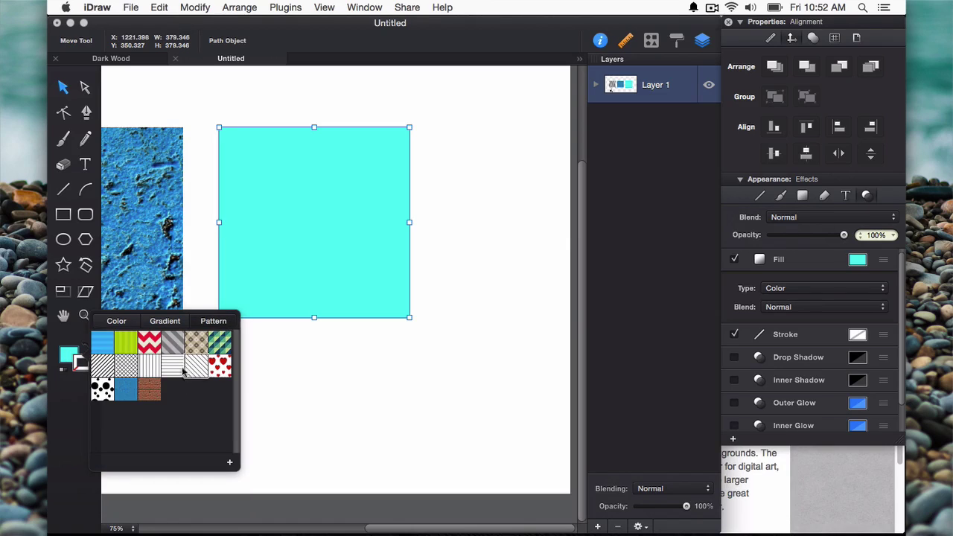
{"action": "left_click", "coordinate": [146, 387]}
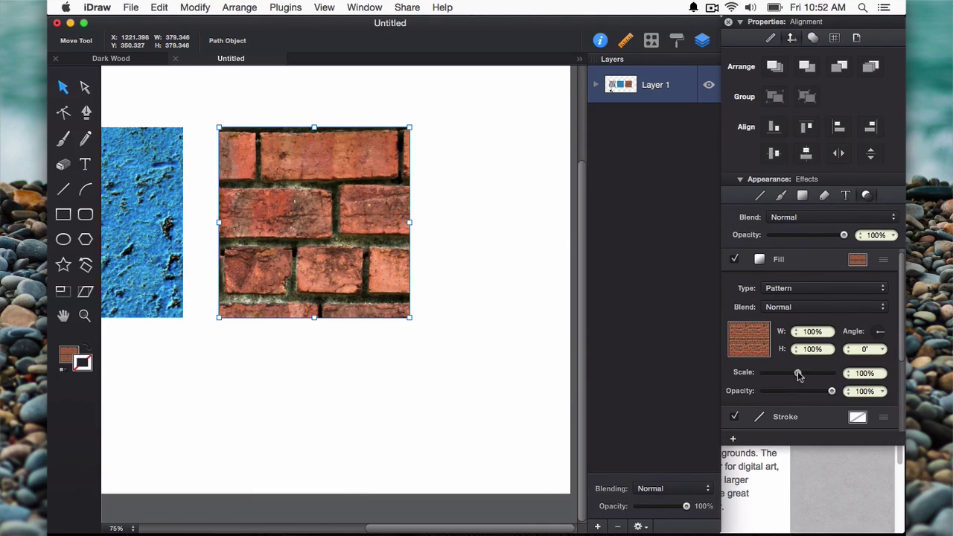
- Shrink the brick pattern fill to 48% scale
{"action": "left_click_drag", "start_coordinate": [798, 374], "coordinate": [780, 376]}
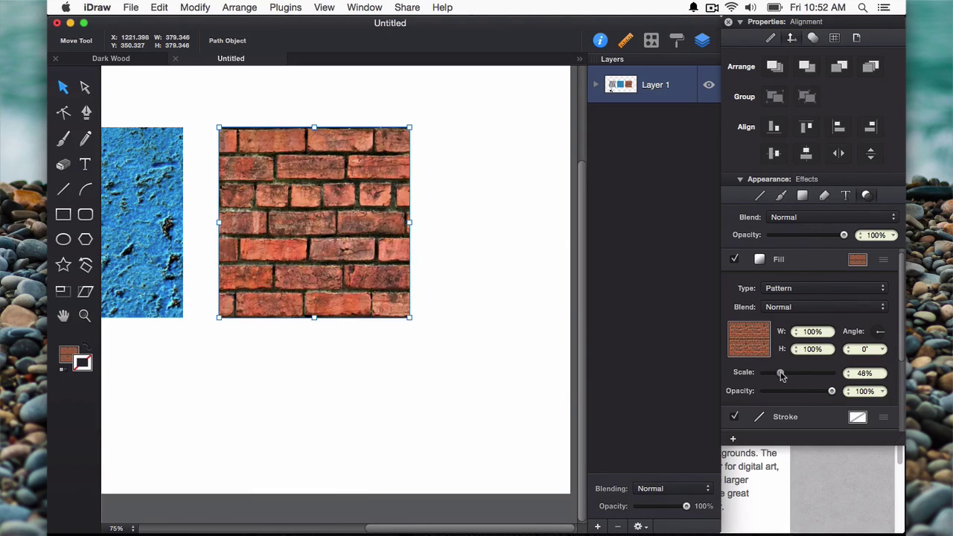
{"action": "left_click", "coordinate": [525, 391]}
{"action": "scroll", "coordinate": [484, 364], "scroll_direction": "left", "scroll_amount": 5}
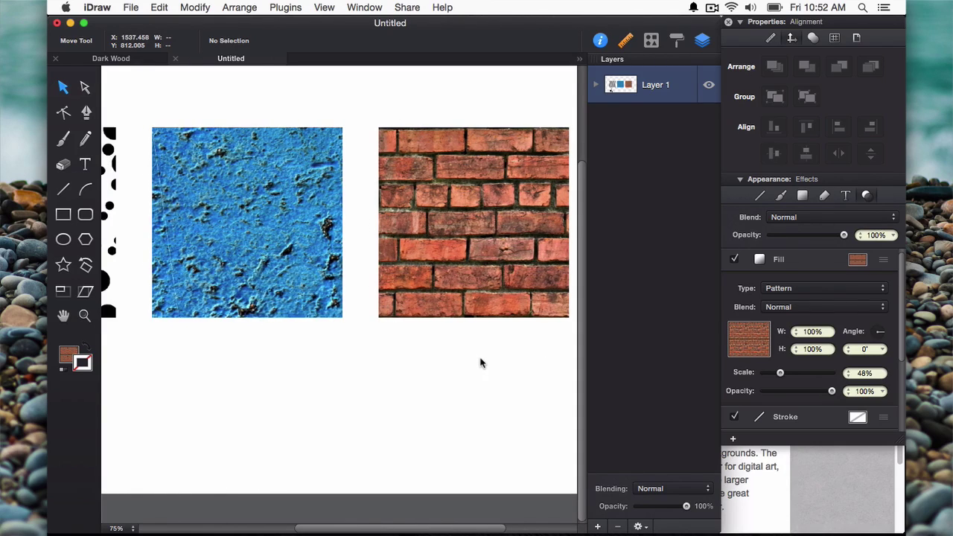
{"action": "scroll", "coordinate": [482, 363], "scroll_direction": "down", "scroll_amount": 5}
{"action": "scroll", "coordinate": [469, 361], "scroll_direction": "up", "scroll_amount": 3}
{"action": "scroll", "coordinate": [468, 361], "scroll_direction": "down", "scroll_amount": 3}
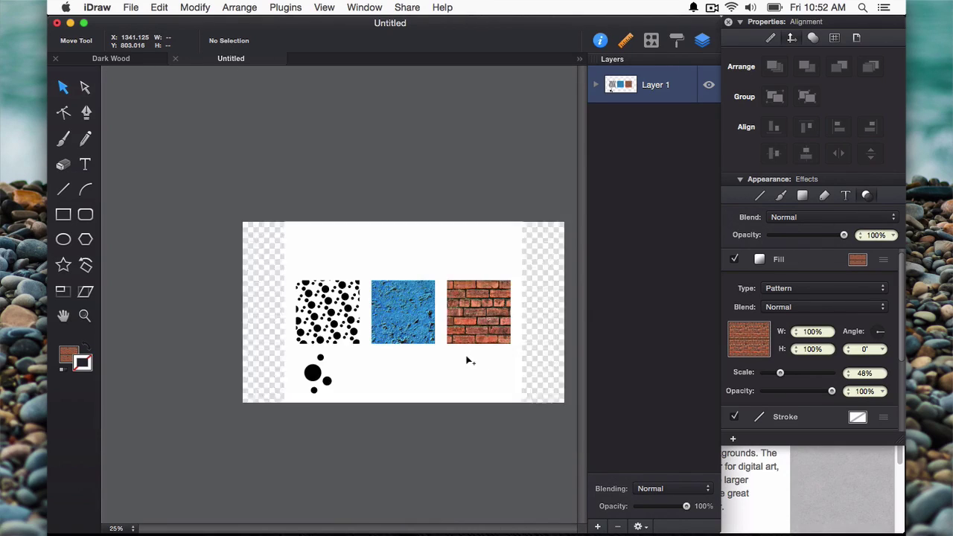
- Move the brick square up and delete the dot circles and the dot-pattern square
{"action": "left_click", "coordinate": [479, 330]}
{"action": "left_click_drag", "start_coordinate": [490, 320], "coordinate": [366, 257]}
{"action": "left_click_drag", "start_coordinate": [391, 434], "coordinate": [273, 347]}
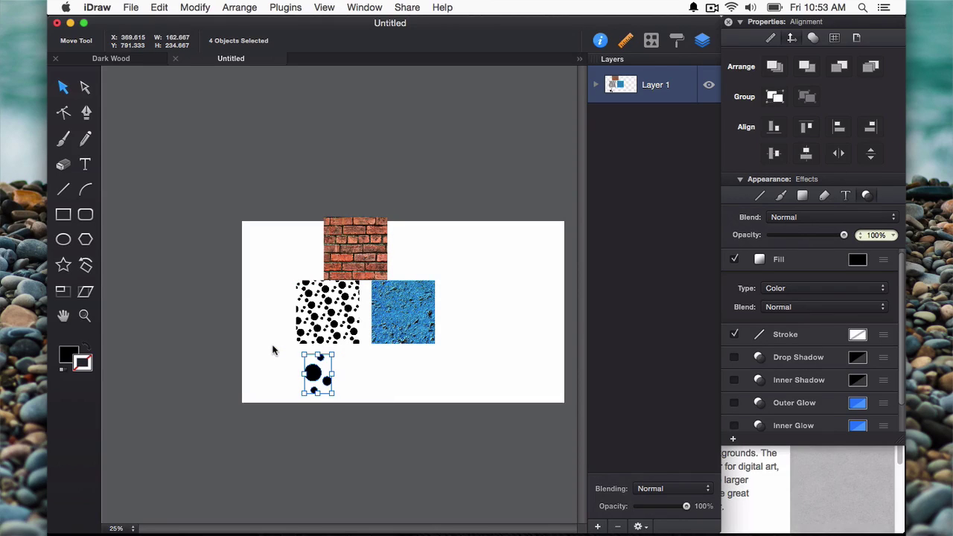
{"action": "key", "text": "Delete"}
{"action": "left_click", "coordinate": [347, 317]}
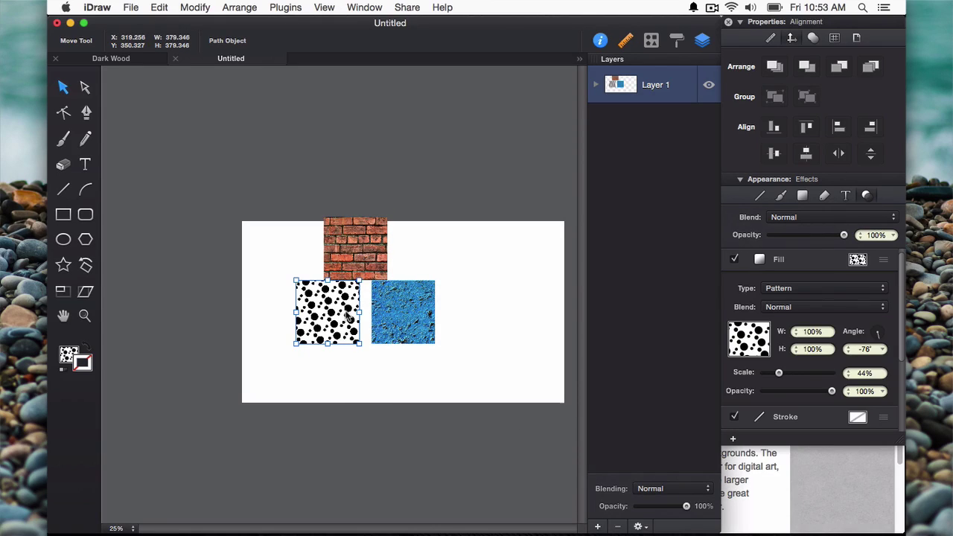
{"action": "key", "text": "Delete"}
- Park the blue square off-page and stretch the brick square to fill the 1920×1080 page
{"action": "left_click_drag", "start_coordinate": [395, 311], "coordinate": [498, 147]}
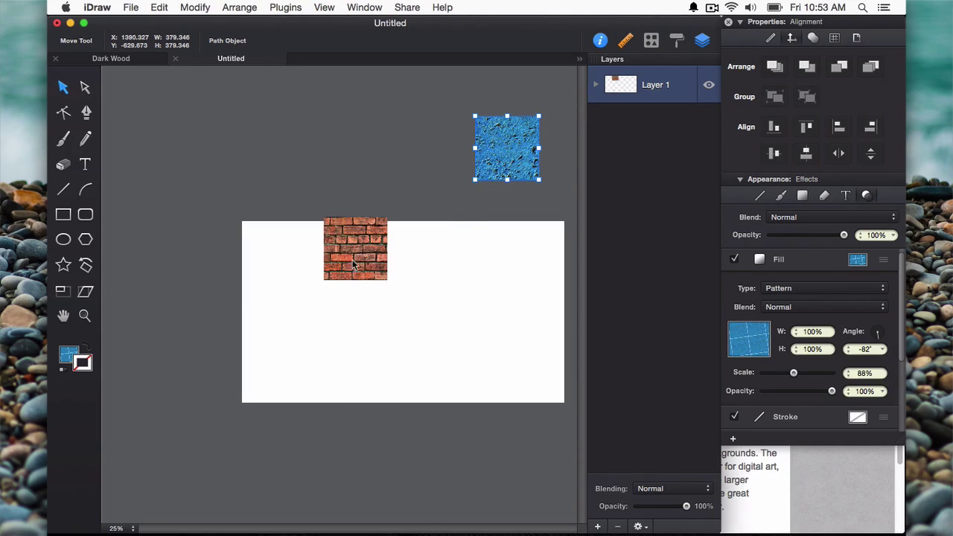
{"action": "left_click_drag", "start_coordinate": [362, 260], "coordinate": [565, 403]}
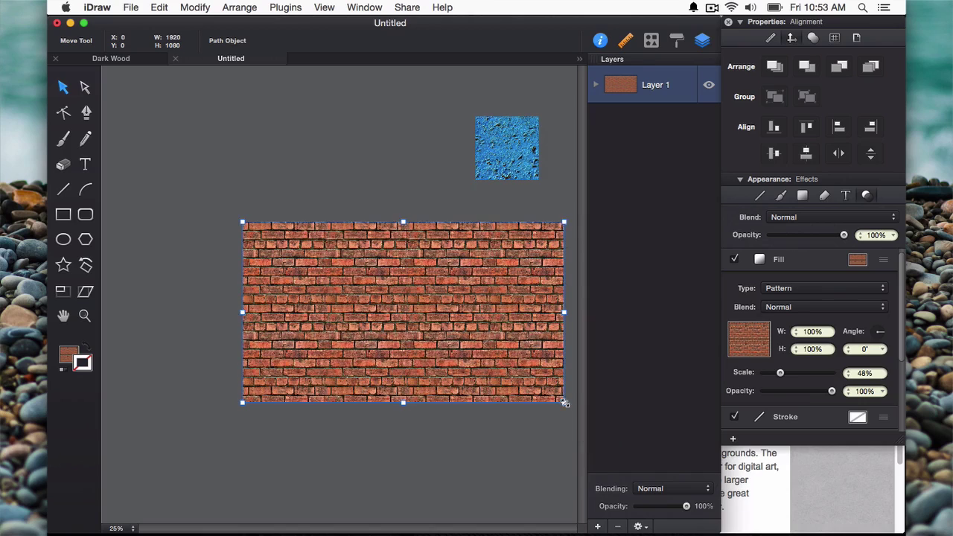
{"action": "key", "text": "super+1"}
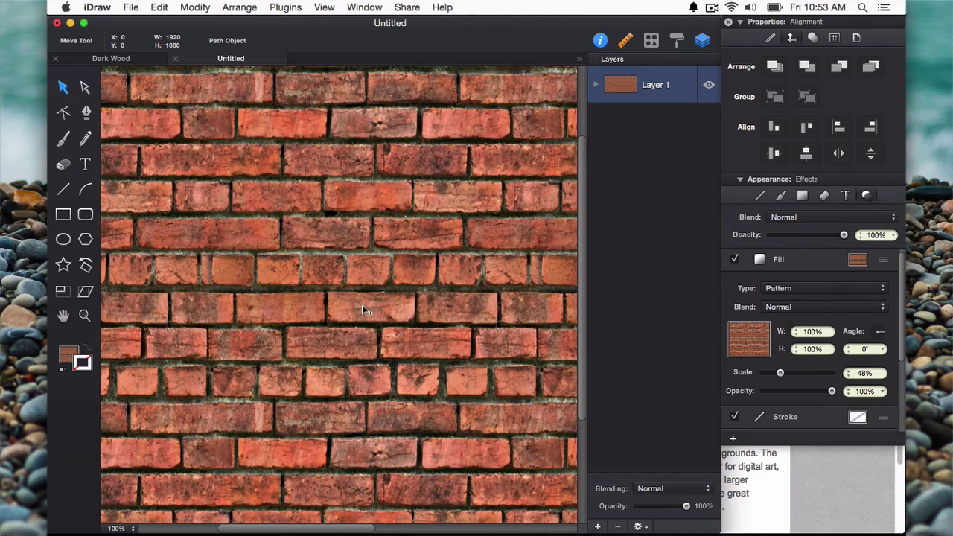
{"action": "key", "text": "super+0"}
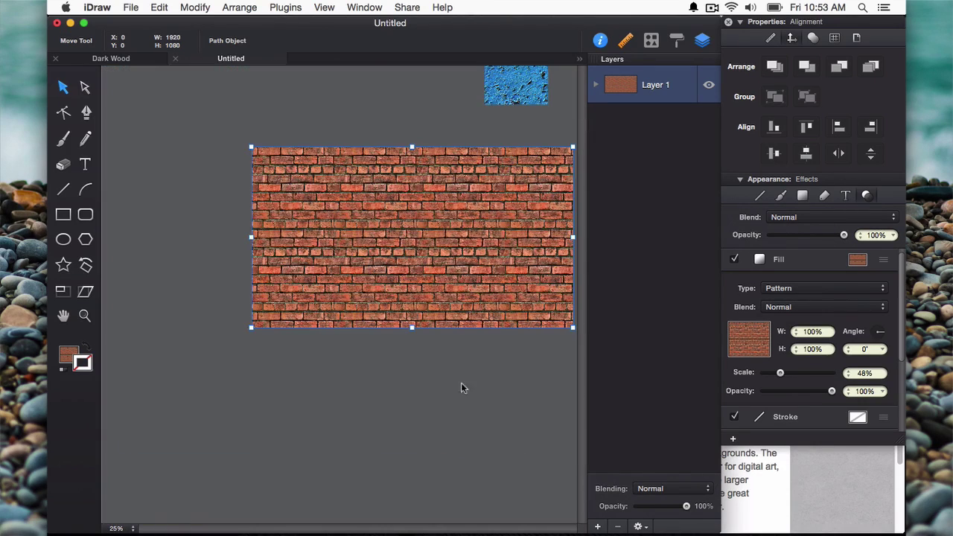
{"action": "left_click", "coordinate": [461, 382]}
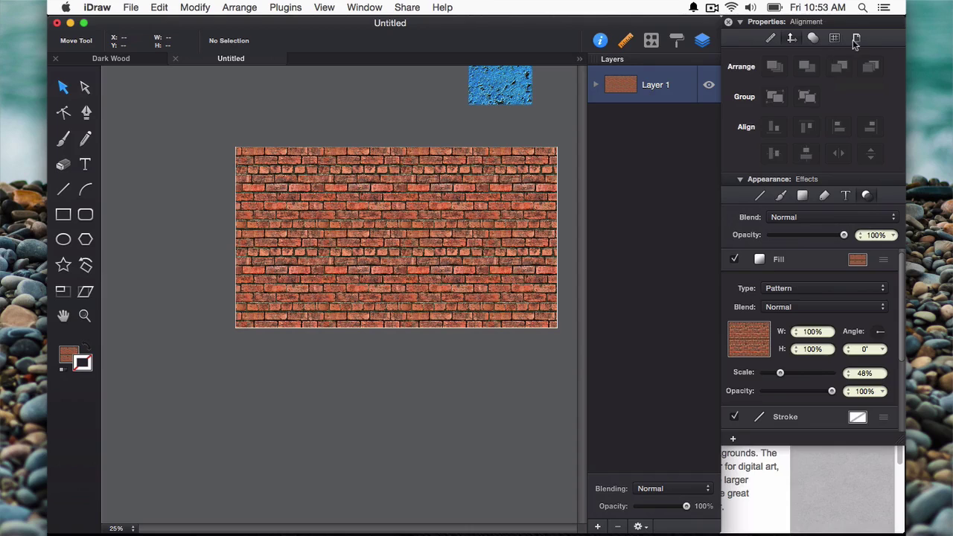
- Set the canvas background to None / Transparent
{"action": "left_click", "coordinate": [856, 37]}
{"action": "left_click", "coordinate": [750, 182]}
{"action": "left_click", "coordinate": [770, 170]}
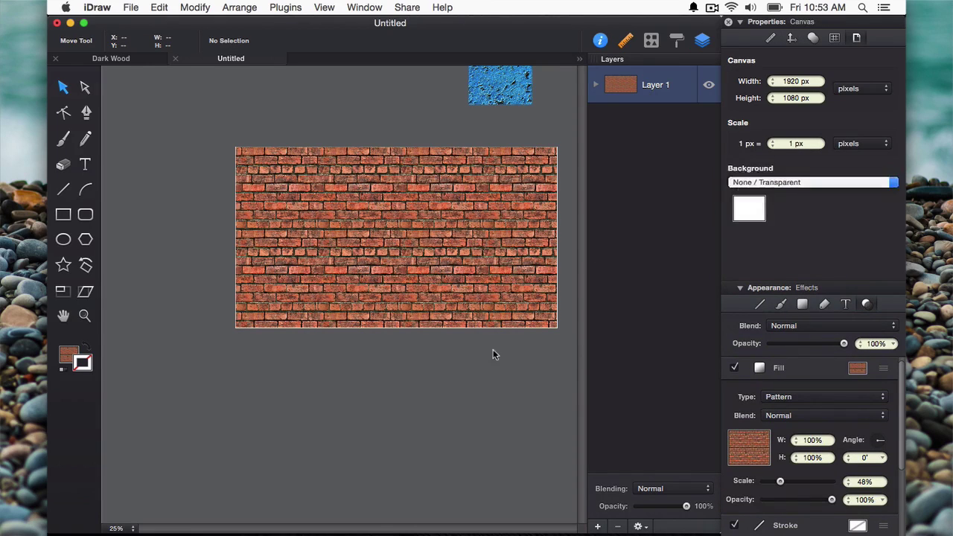
{"action": "key", "text": "super+equal"}
{"action": "key", "text": "super+minus"}
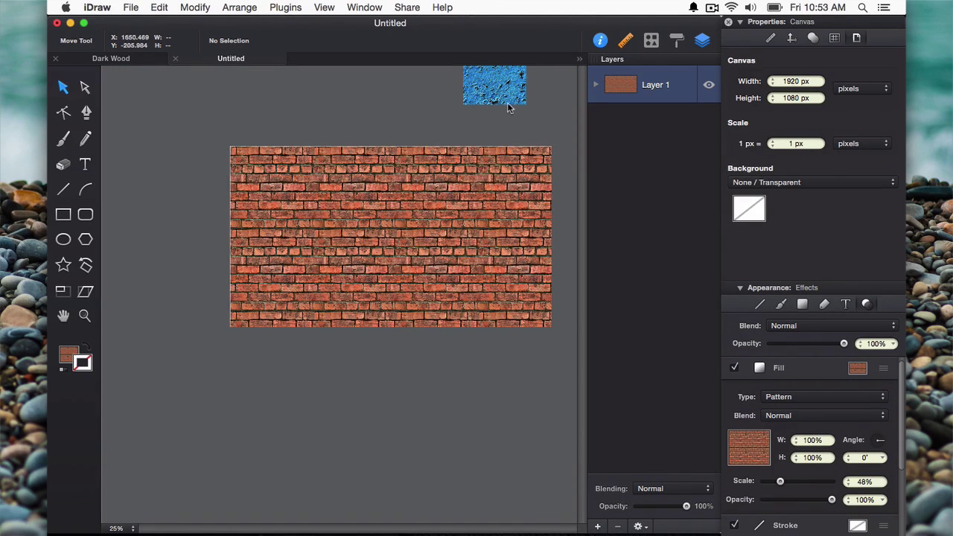
- Bring the blue square to the front and stretch it into a full-width band at the page bottom
{"action": "left_click_drag", "start_coordinate": [466, 104], "coordinate": [231, 325]}
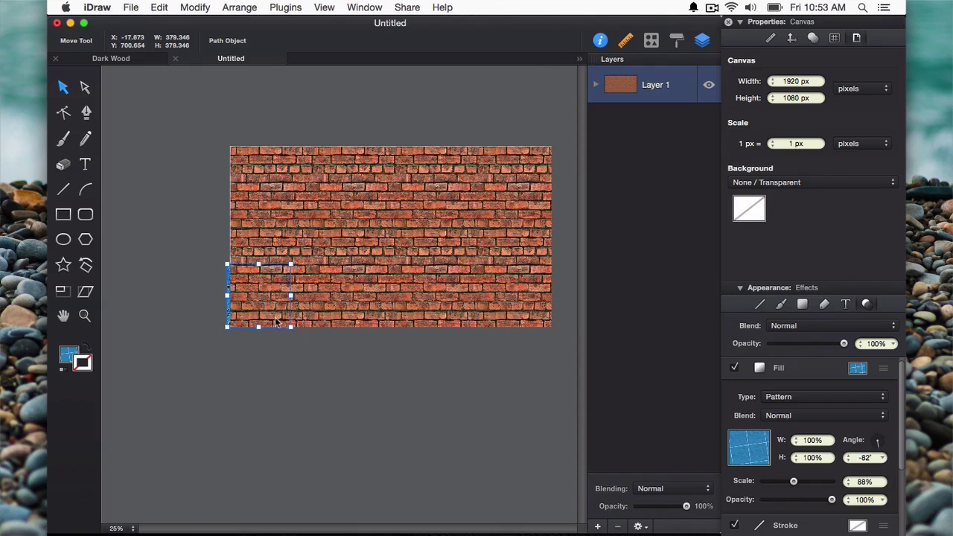
{"action": "left_click", "coordinate": [267, 306]}
{"action": "key", "text": "super+z"}
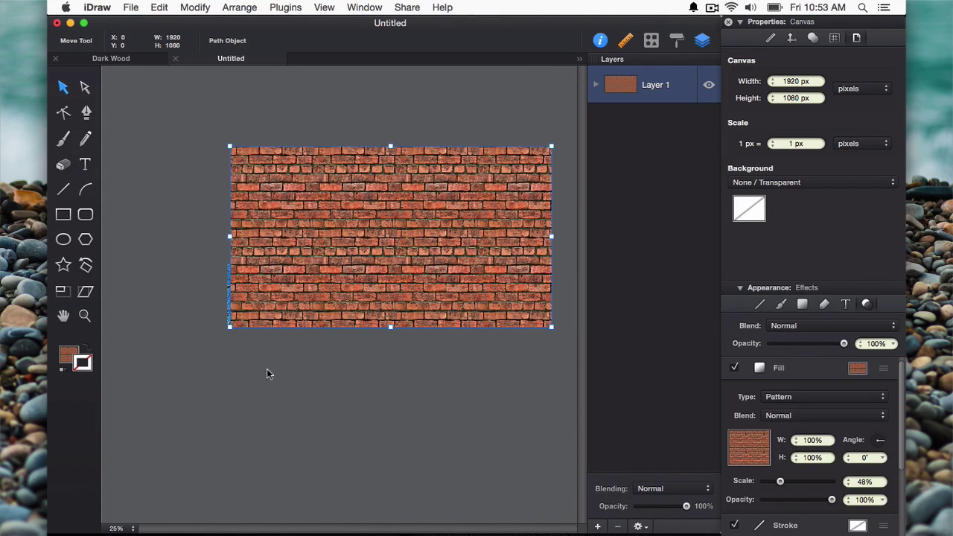
{"action": "left_click", "coordinate": [229, 308]}
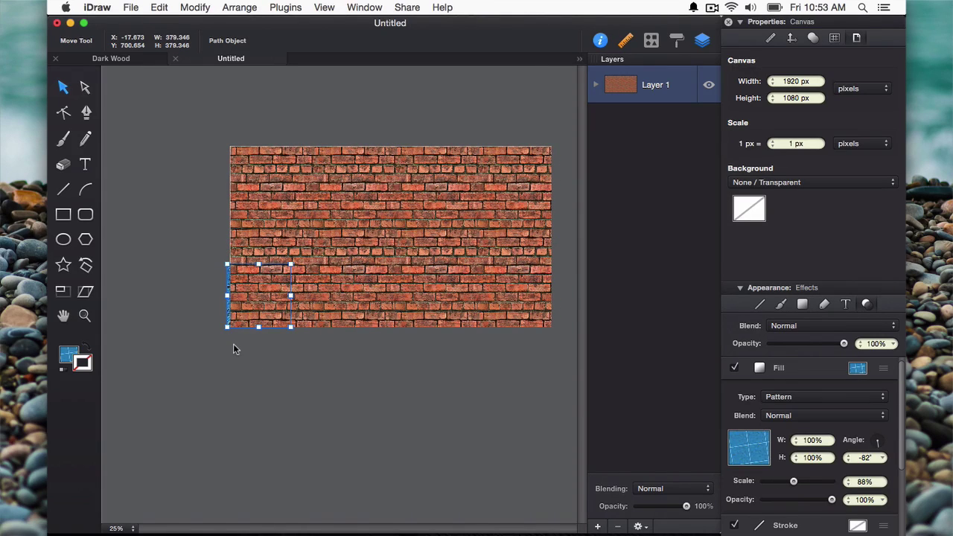
{"action": "key", "text": "super+shift+bracketright"}
{"action": "left_click", "coordinate": [237, 348]}
{"action": "left_click_drag", "start_coordinate": [258, 308], "coordinate": [552, 311]}
- Zoom in and out to inspect the seam between the brick and blue textures
{"action": "left_click", "coordinate": [518, 383]}
{"action": "key", "text": "super+equal"}
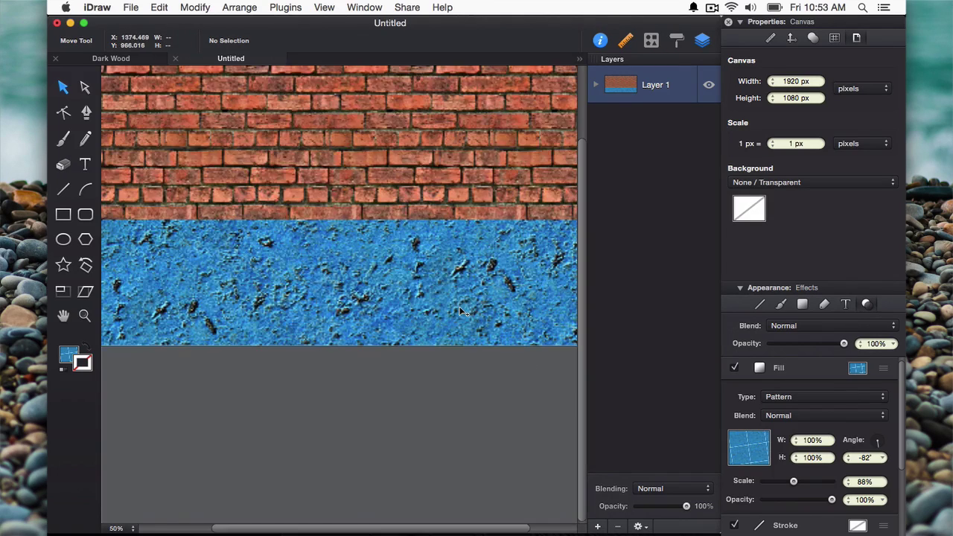
{"action": "key", "text": "super+equal"}
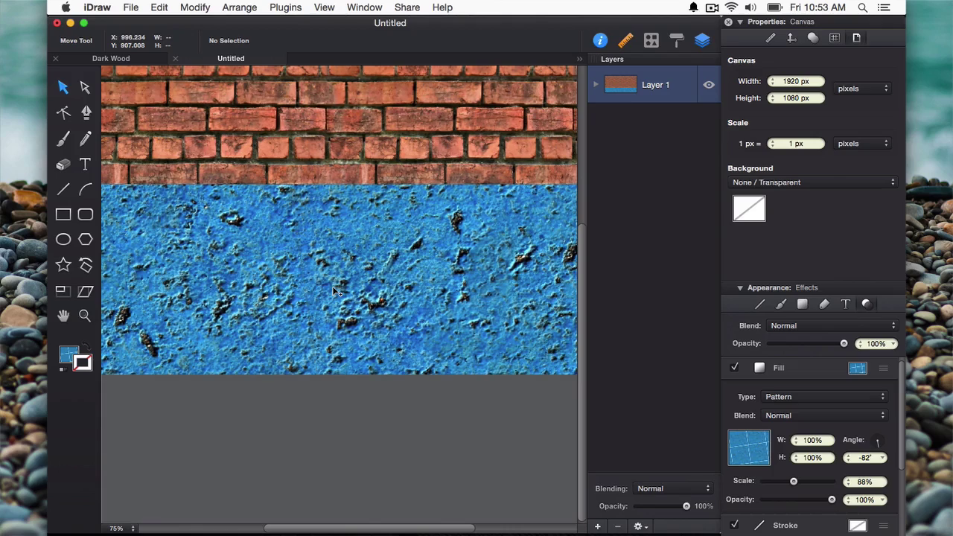
{"action": "key", "text": "super+minus"}
{"action": "key", "text": "super+minus"}
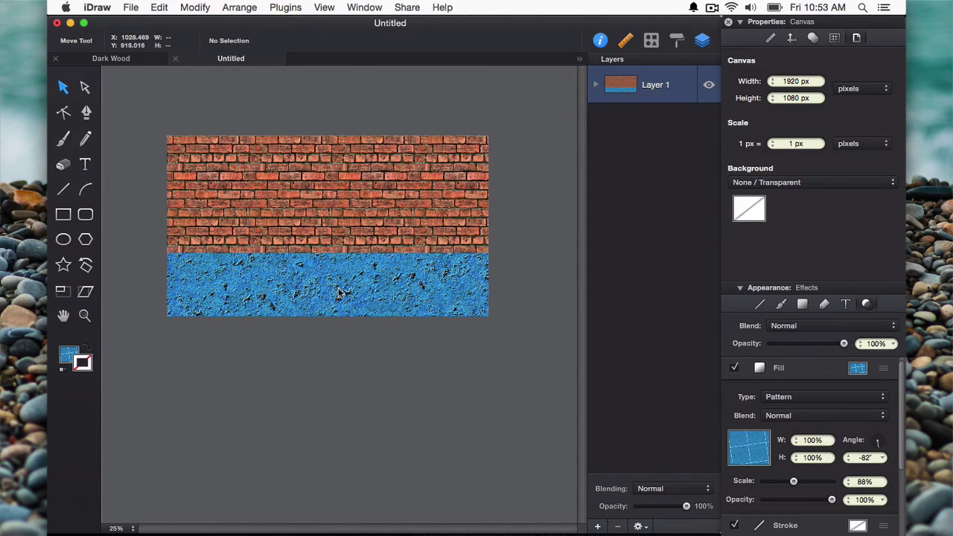
{"action": "key", "text": "super+equal"}
{"action": "key", "text": "super+equal"}
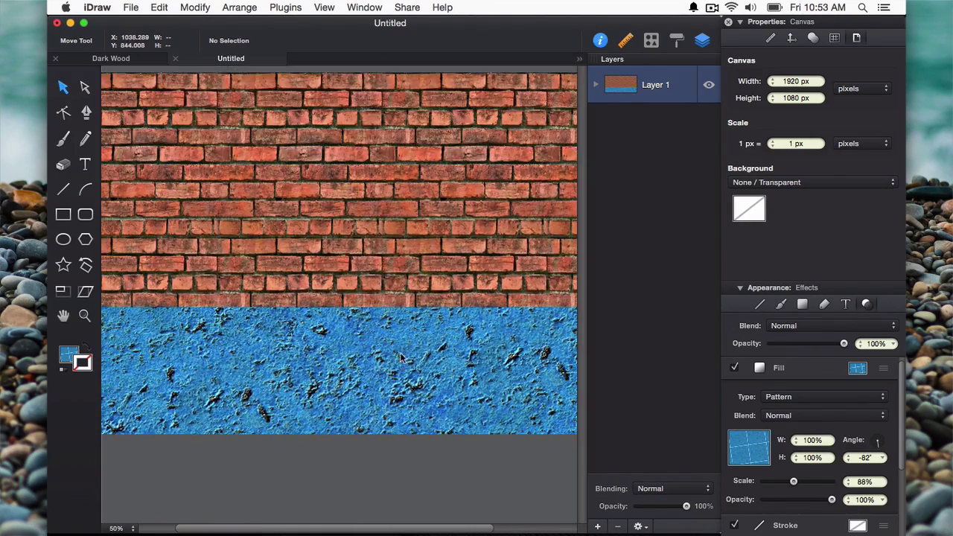
{"action": "key", "text": "super+minus"}
{"action": "key", "text": "super+minus"}
{"action": "key", "text": "super+equal"}
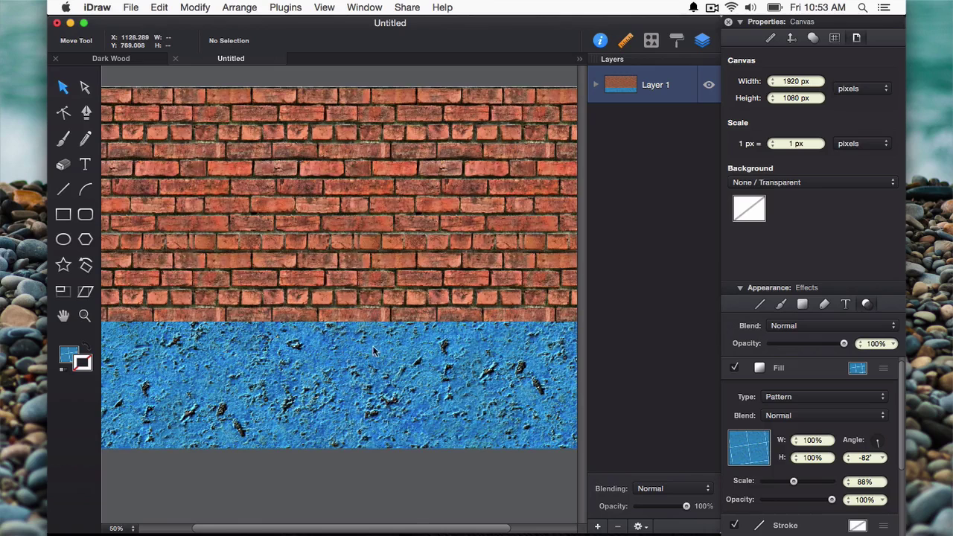
- Select the blue rectangle and show its Color/Gradient/Pattern fill options
{"action": "left_click", "coordinate": [88, 348]}
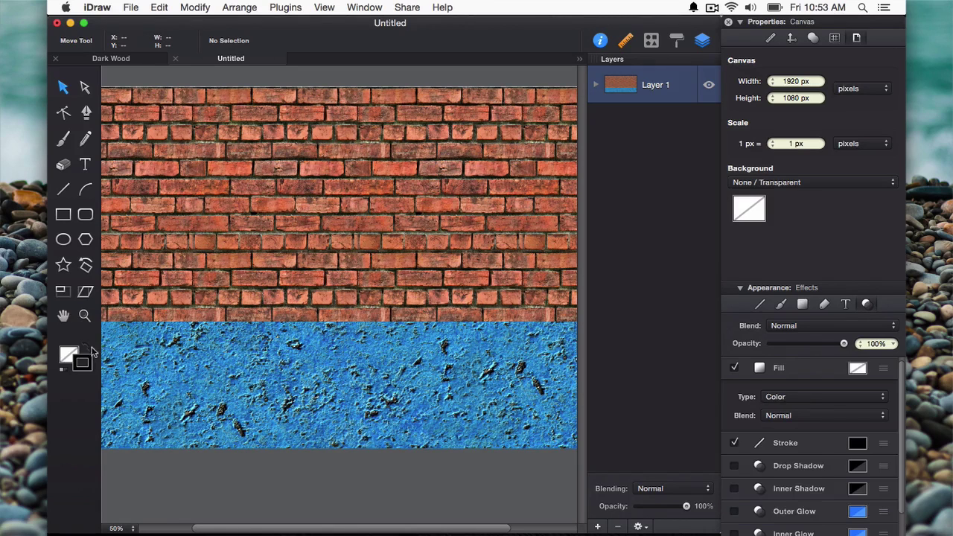
{"action": "left_click", "coordinate": [338, 428]}
{"action": "left_click", "coordinate": [68, 354]}
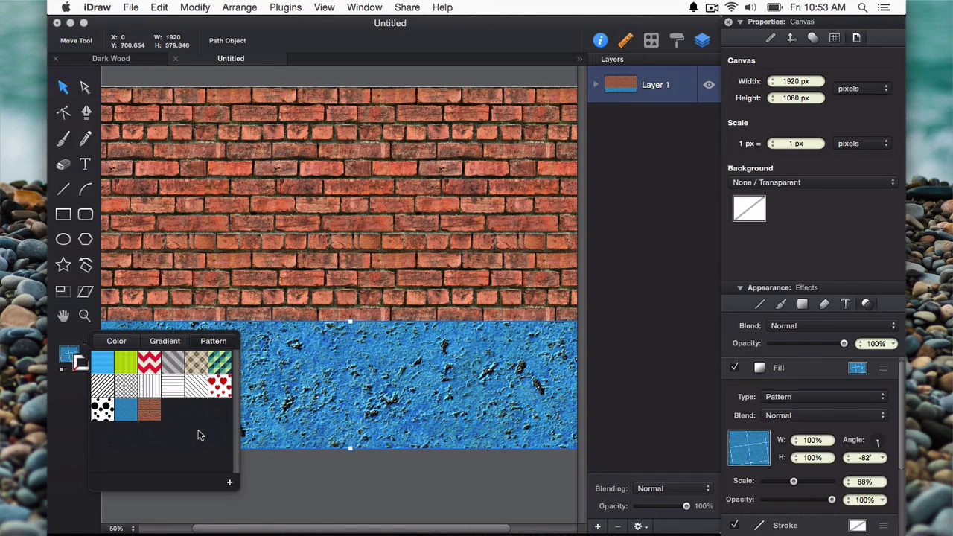